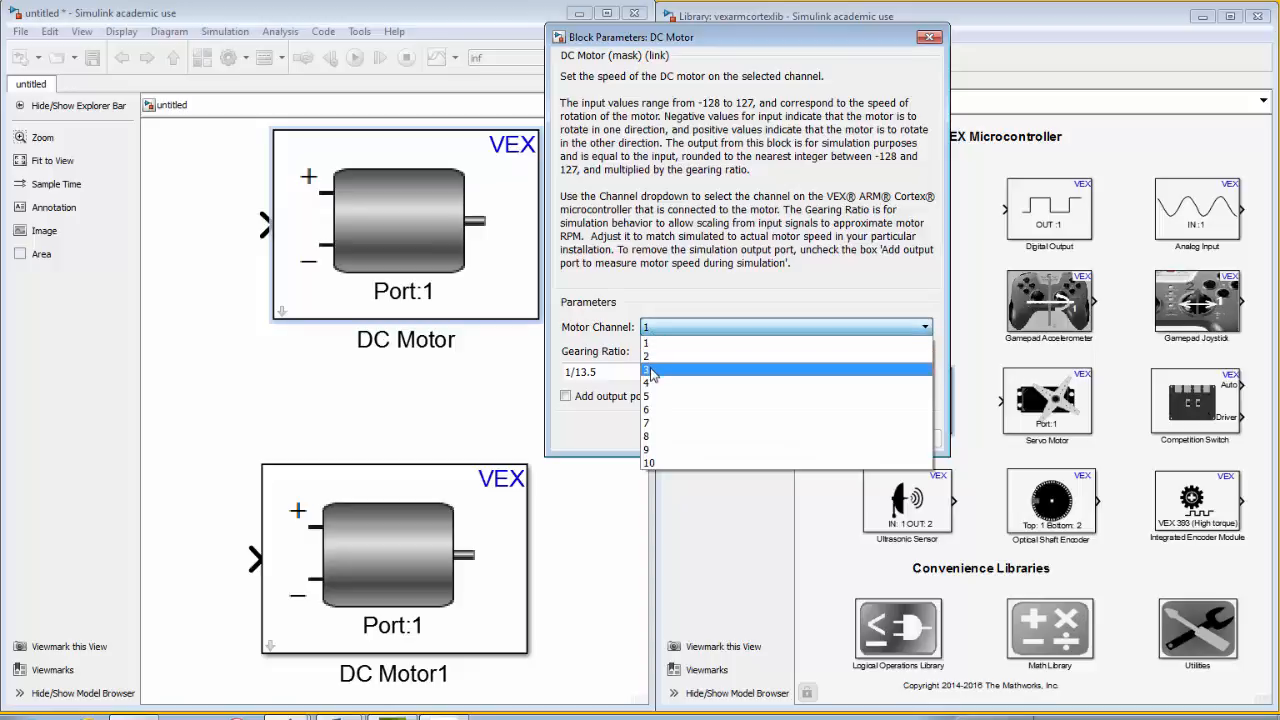
Set the upper DC Motor block's motor channel to 3 and rename the block Left Motor
{"action": "left_click", "coordinate": [647, 369]}
{"action": "left_click", "coordinate": [705, 436]}
{"action": "left_click", "coordinate": [391, 346]}
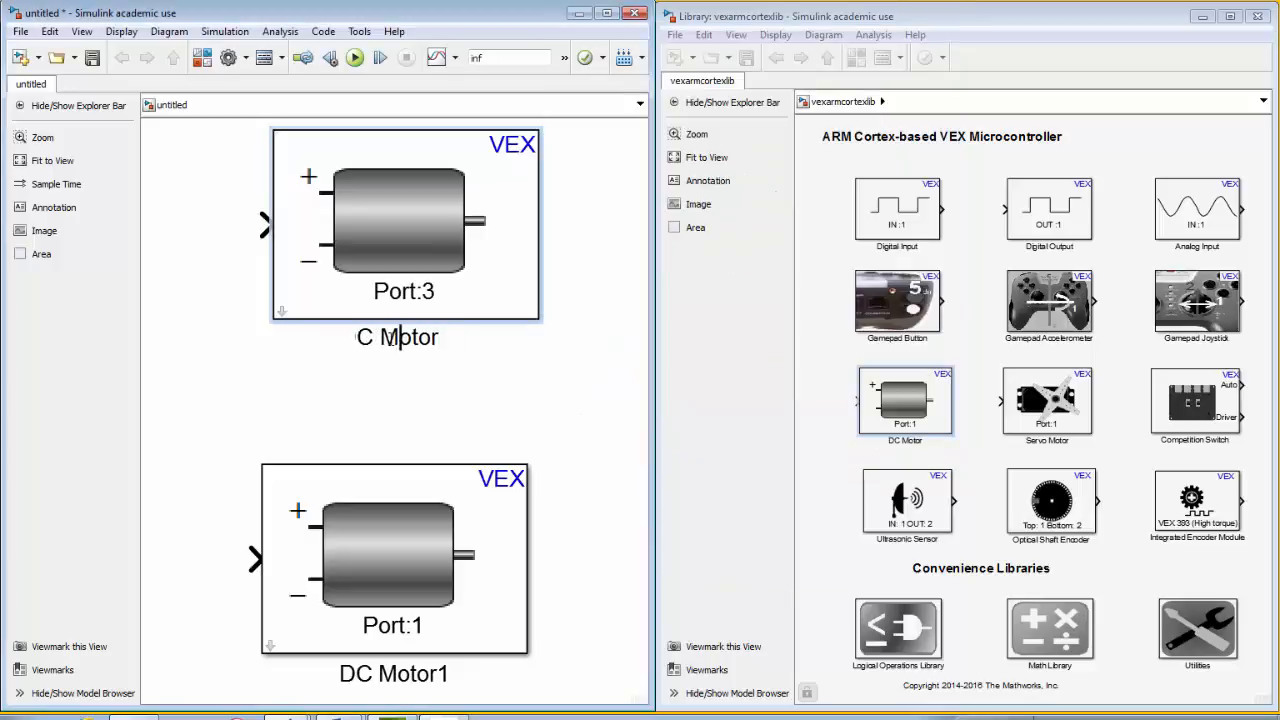
{"action": "key", "text": "BackSpace"}
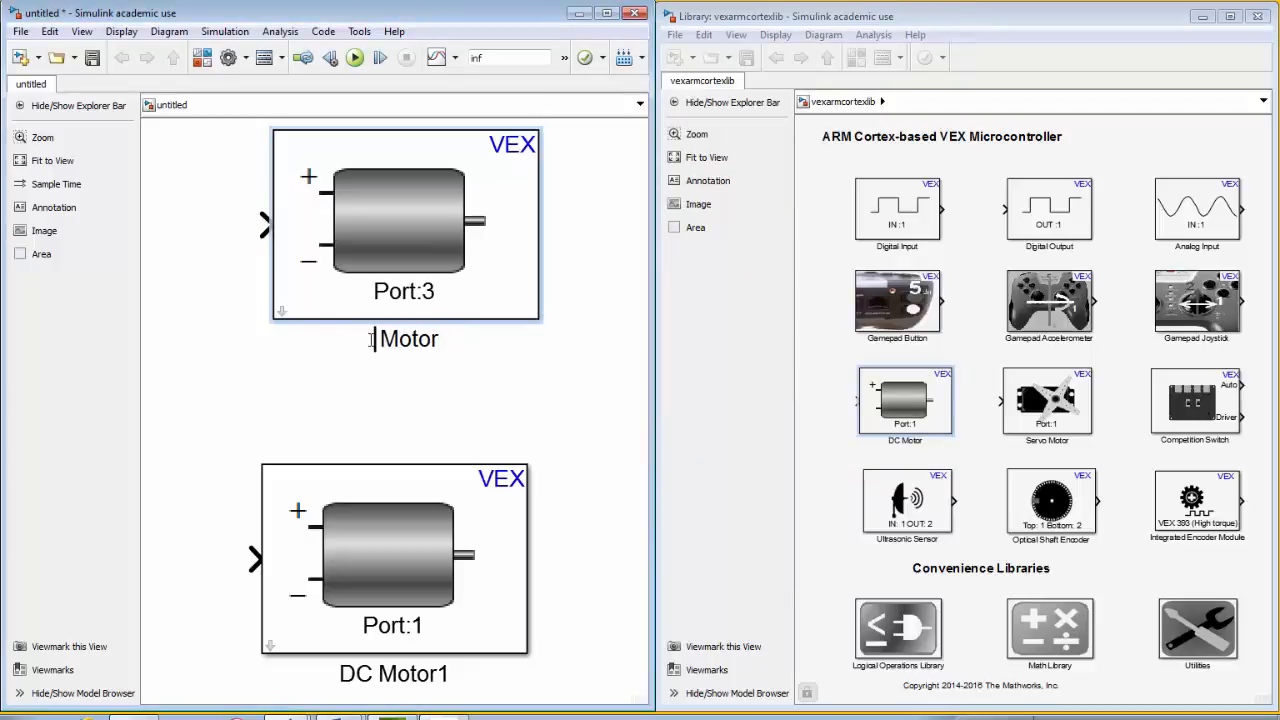
{"action": "type", "text": "Left"}
Rename the lower DC Motor1 block as right Motor
{"action": "left_click", "coordinate": [412, 529]}
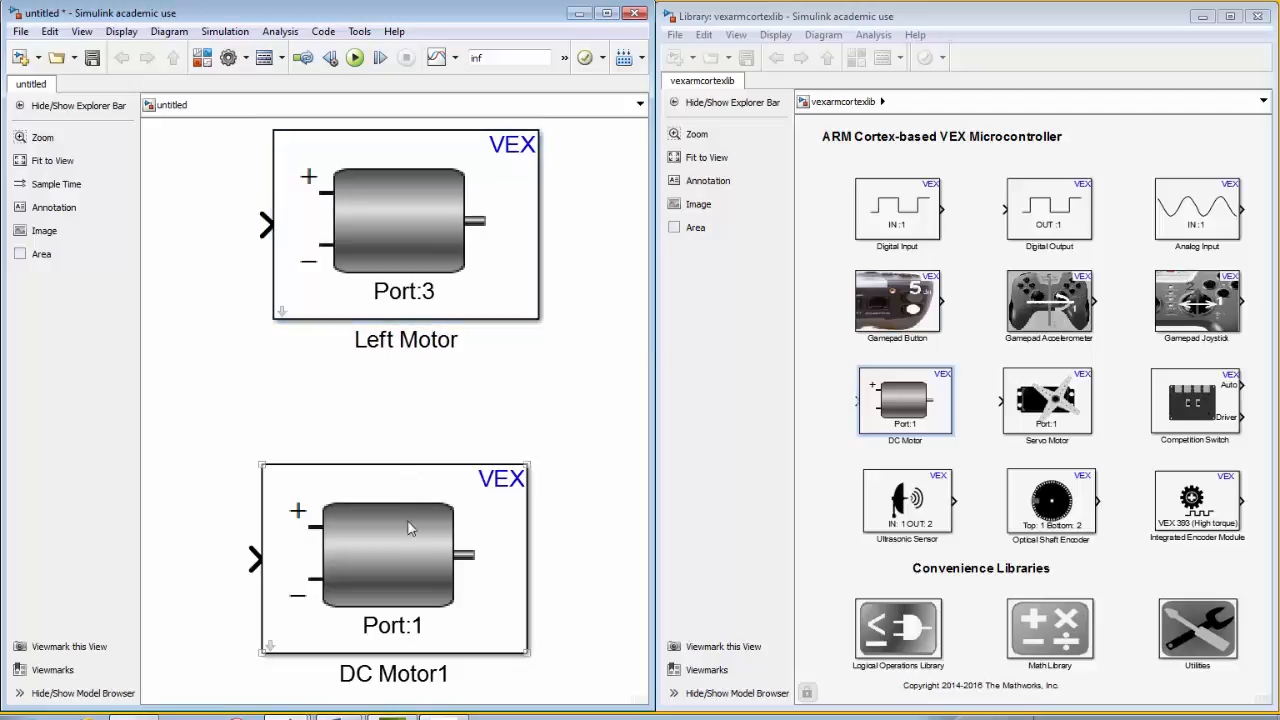
{"action": "left_click", "coordinate": [366, 673]}
{"action": "double_click", "coordinate": [366, 673]}
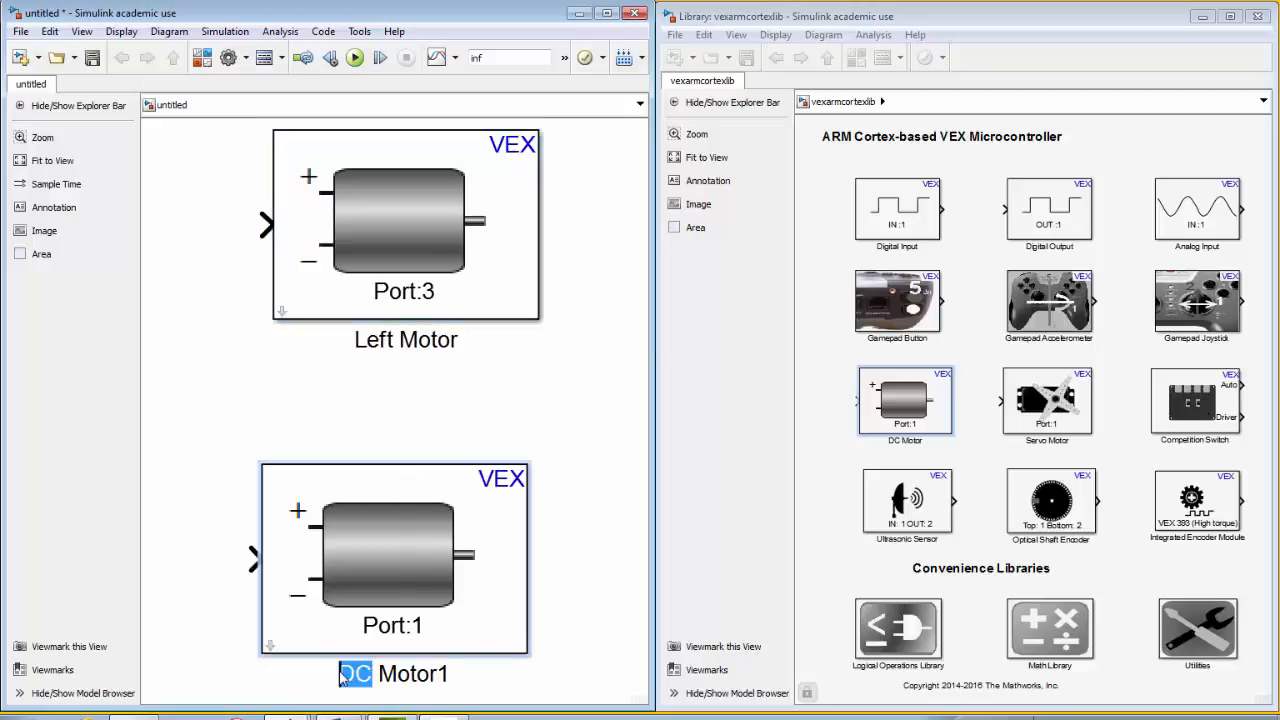
{"action": "type", "text": "right"}
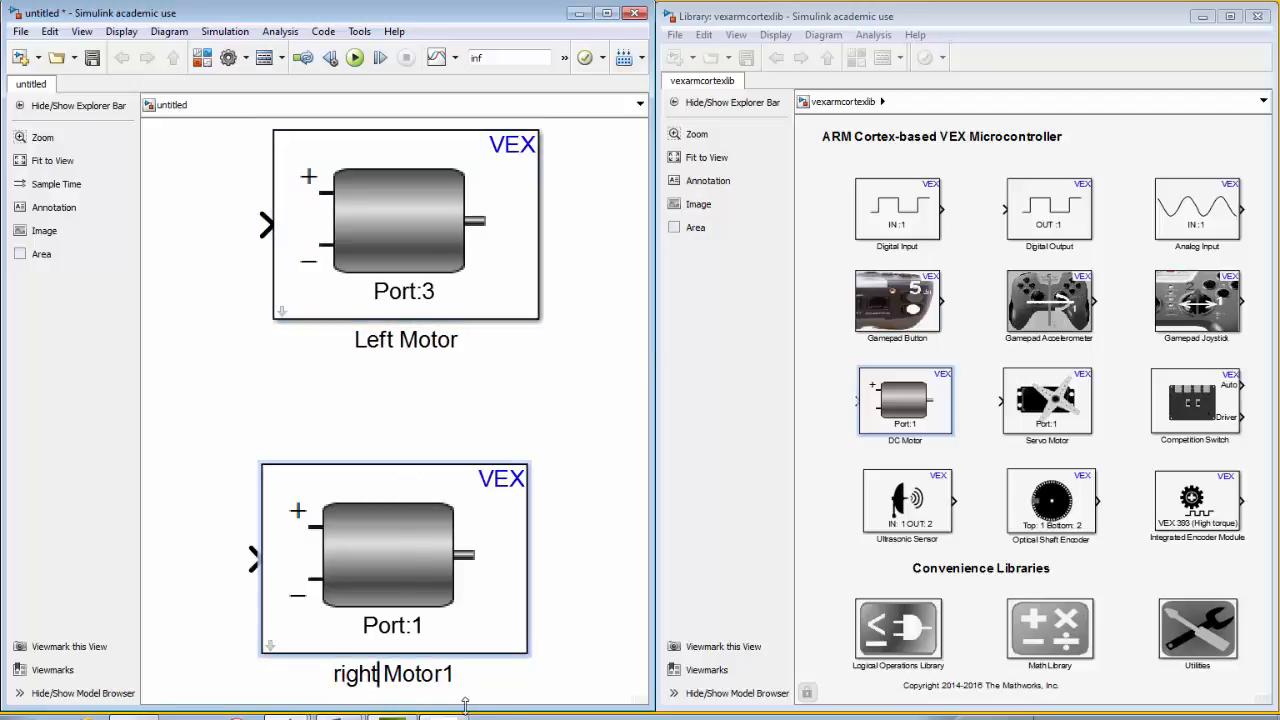
{"action": "key", "text": "BackSpace"}
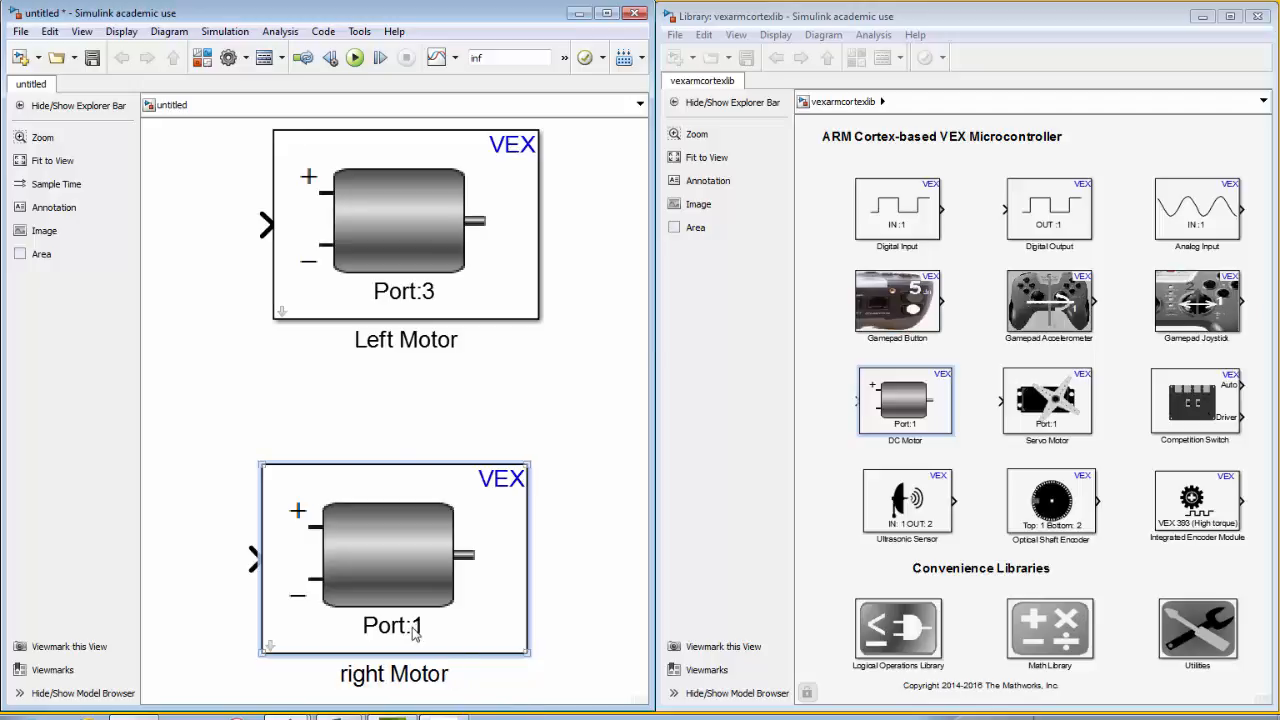
Set the right Motor block's motor channel to 7
{"action": "double_click", "coordinate": [414, 634]}
{"action": "left_click_drag", "start_coordinate": [690, 333], "coordinate": [722, 251]}
{"action": "left_click", "coordinate": [712, 534]}
{"action": "left_click", "coordinate": [688, 631]}
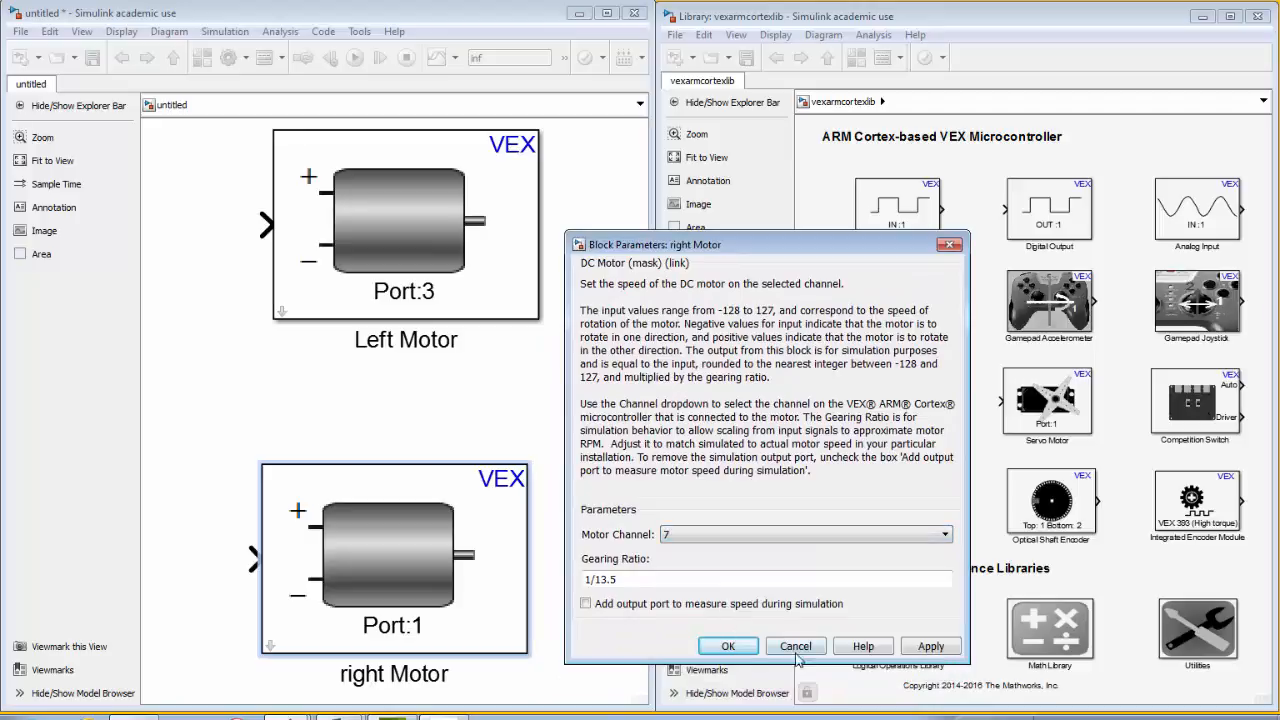
{"action": "left_click", "coordinate": [742, 645]}
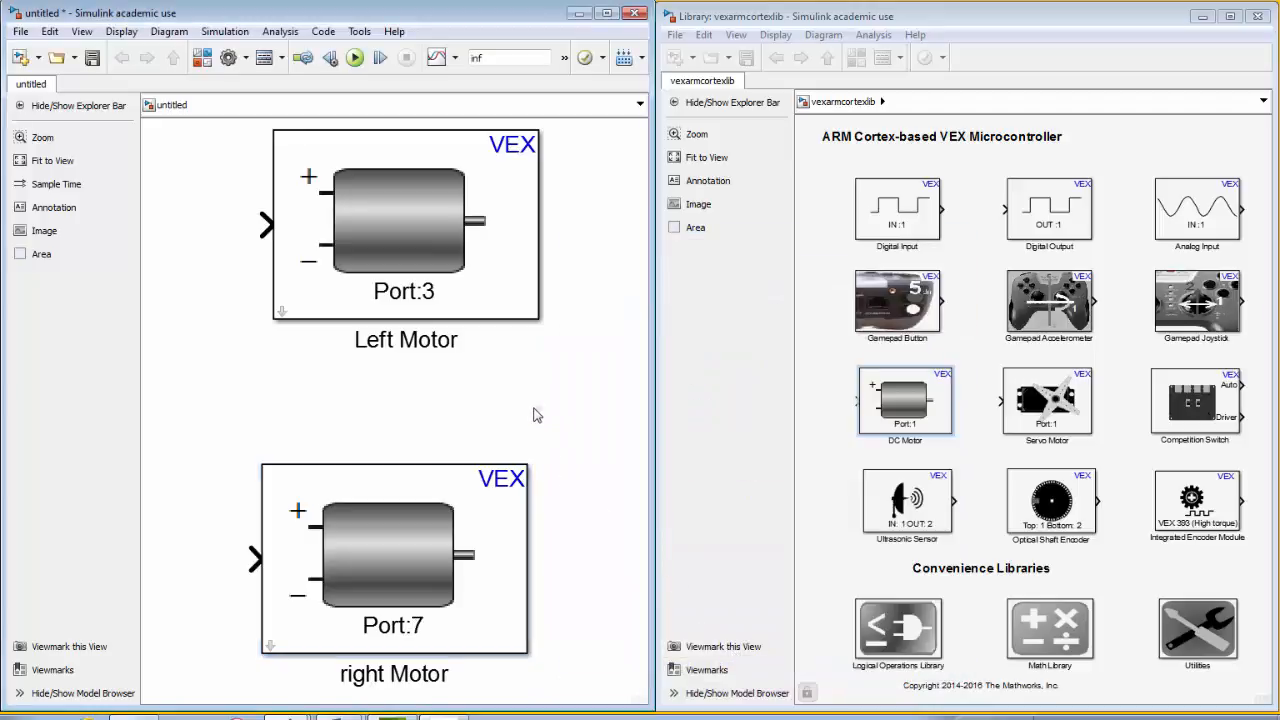
Connect a Gain block from the VEX Math Library to the Left Motor's input and set its gain to -1
{"action": "scroll", "coordinate": [534, 414], "scroll_direction": "down", "scroll_amount": 3}
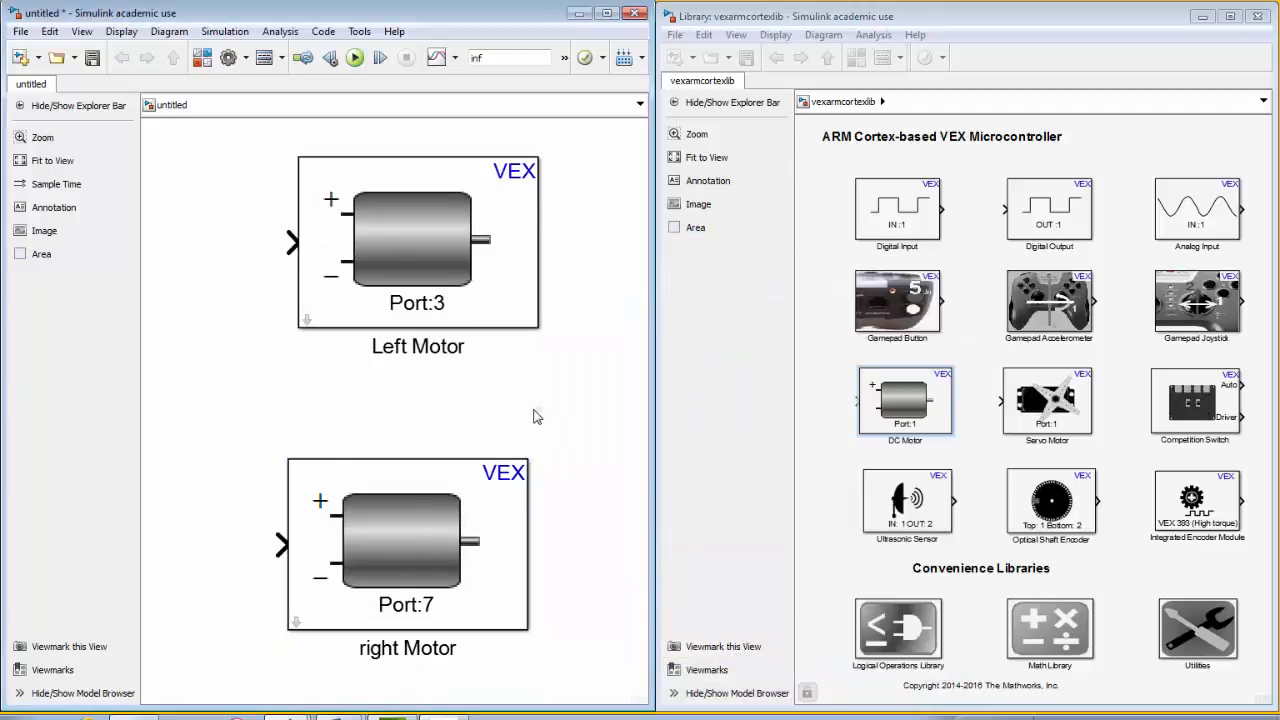
{"action": "double_click", "coordinate": [1068, 632]}
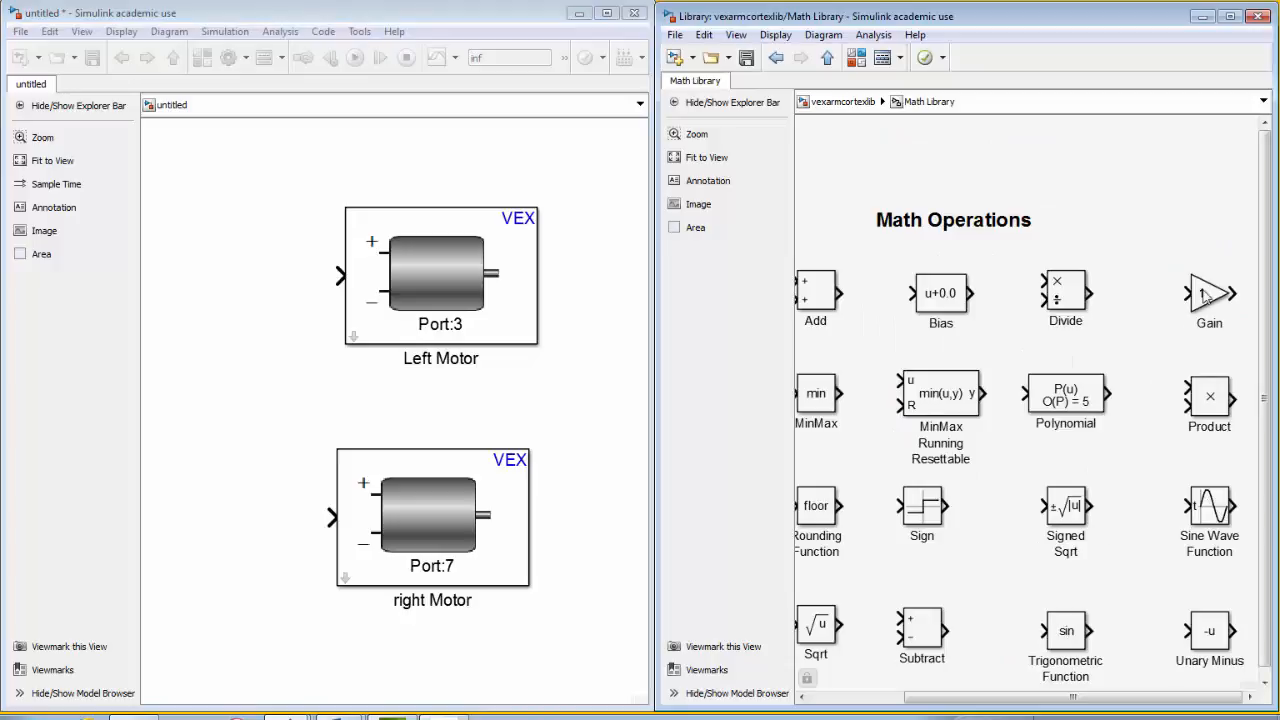
{"action": "left_click_drag", "start_coordinate": [1205, 295], "coordinate": [340, 275]}
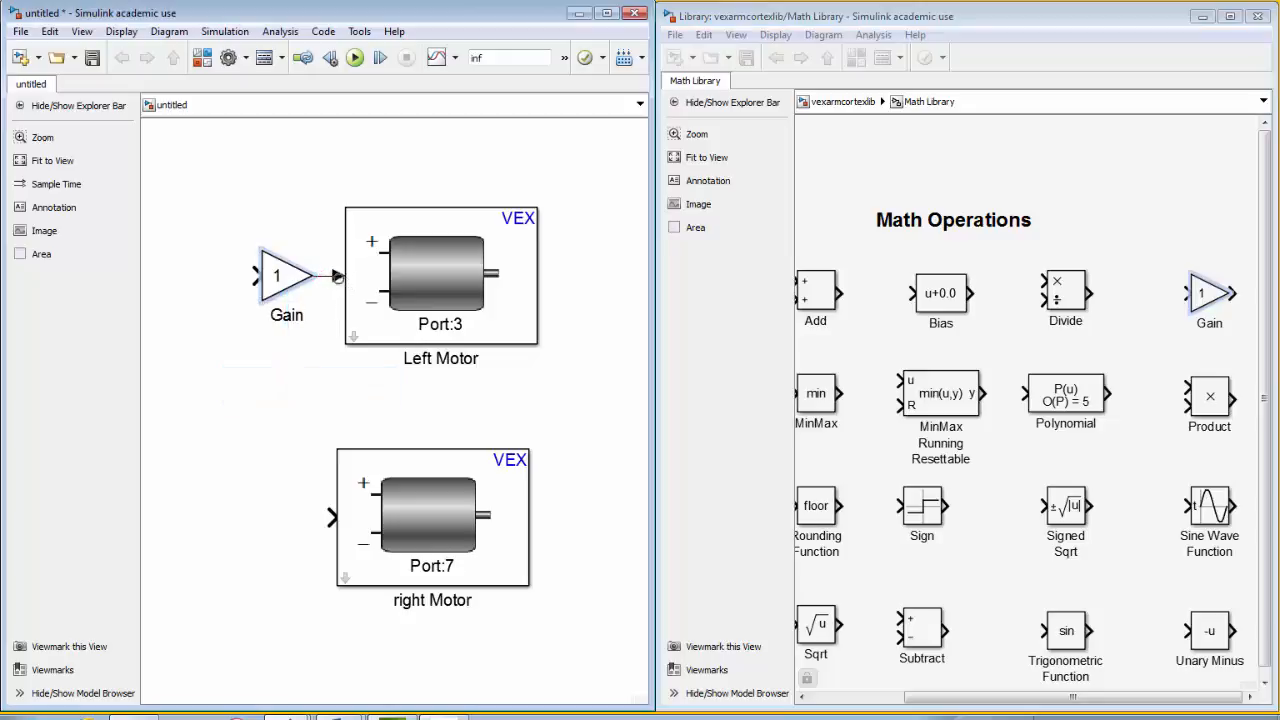
{"action": "left_click", "coordinate": [288, 286]}
{"action": "double_click", "coordinate": [288, 286]}
{"action": "type", "text": "-1"}
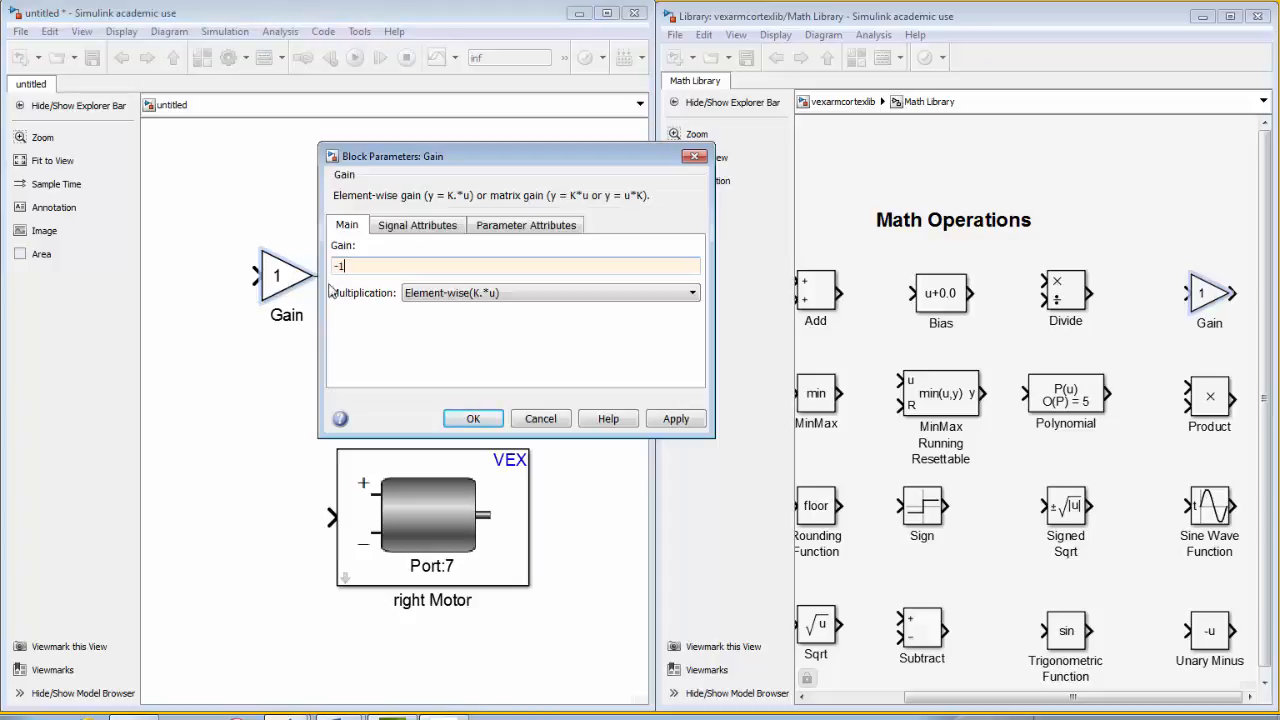
{"action": "left_click", "coordinate": [486, 420]}
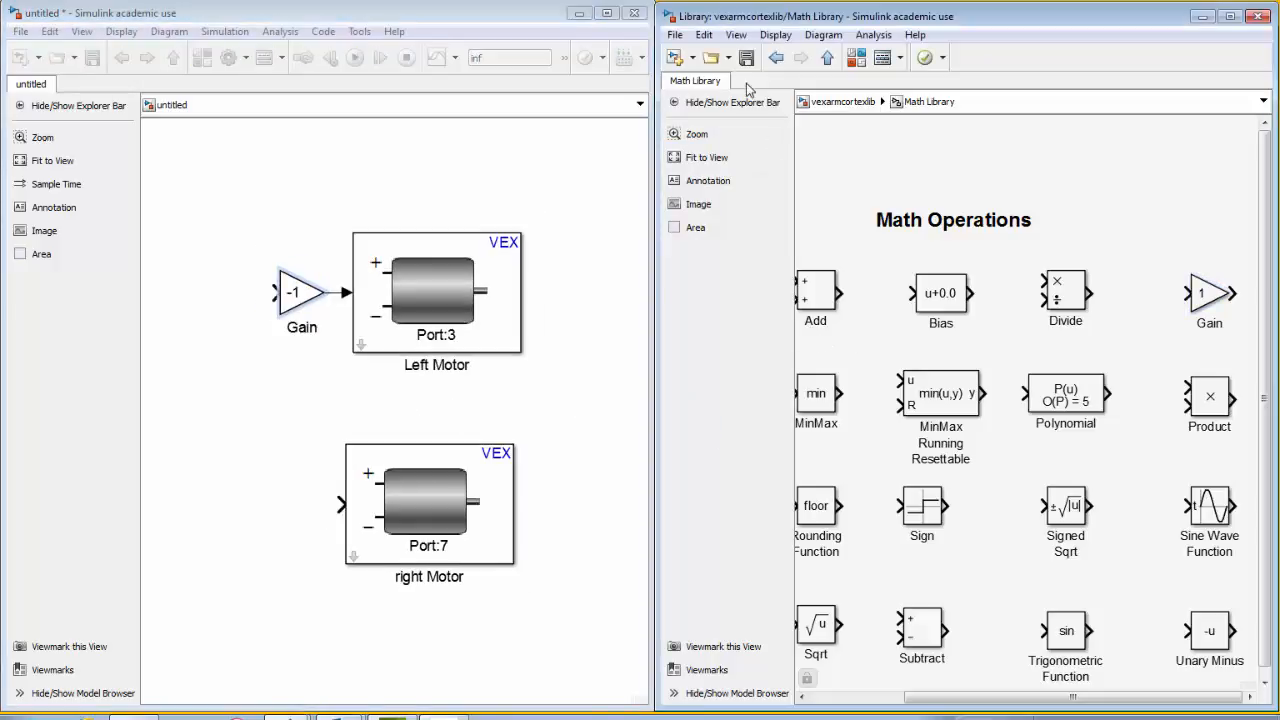
Add a Stateflow chart from the VEX Utilities library to the model, in front of the Gain block
{"action": "left_click", "coordinate": [828, 58]}
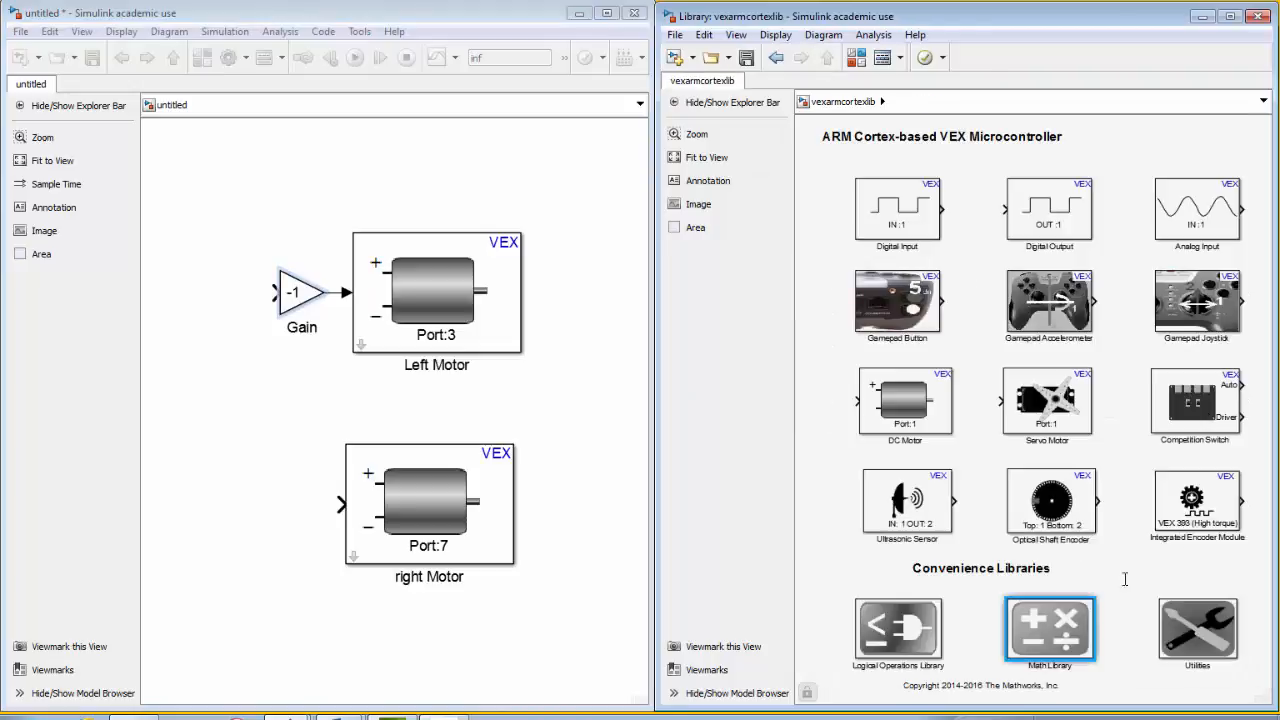
{"action": "double_click", "coordinate": [1205, 638]}
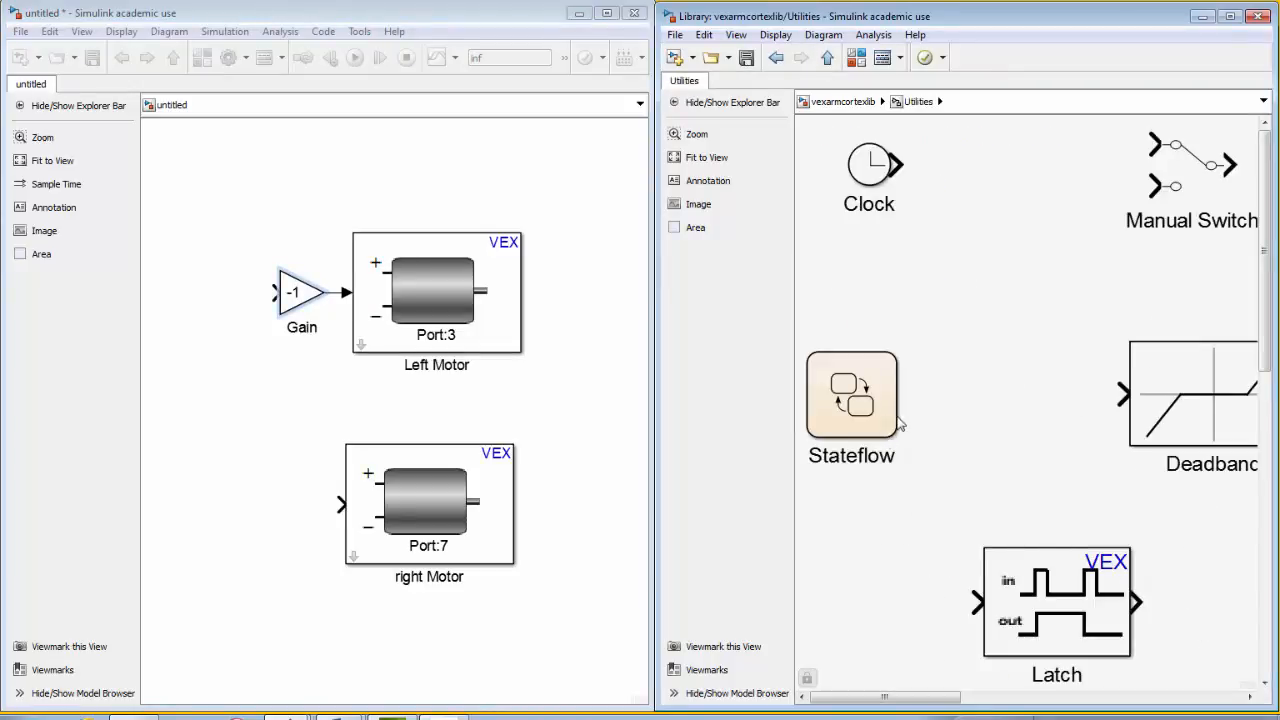
{"action": "left_click_drag", "start_coordinate": [866, 398], "coordinate": [184, 298]}
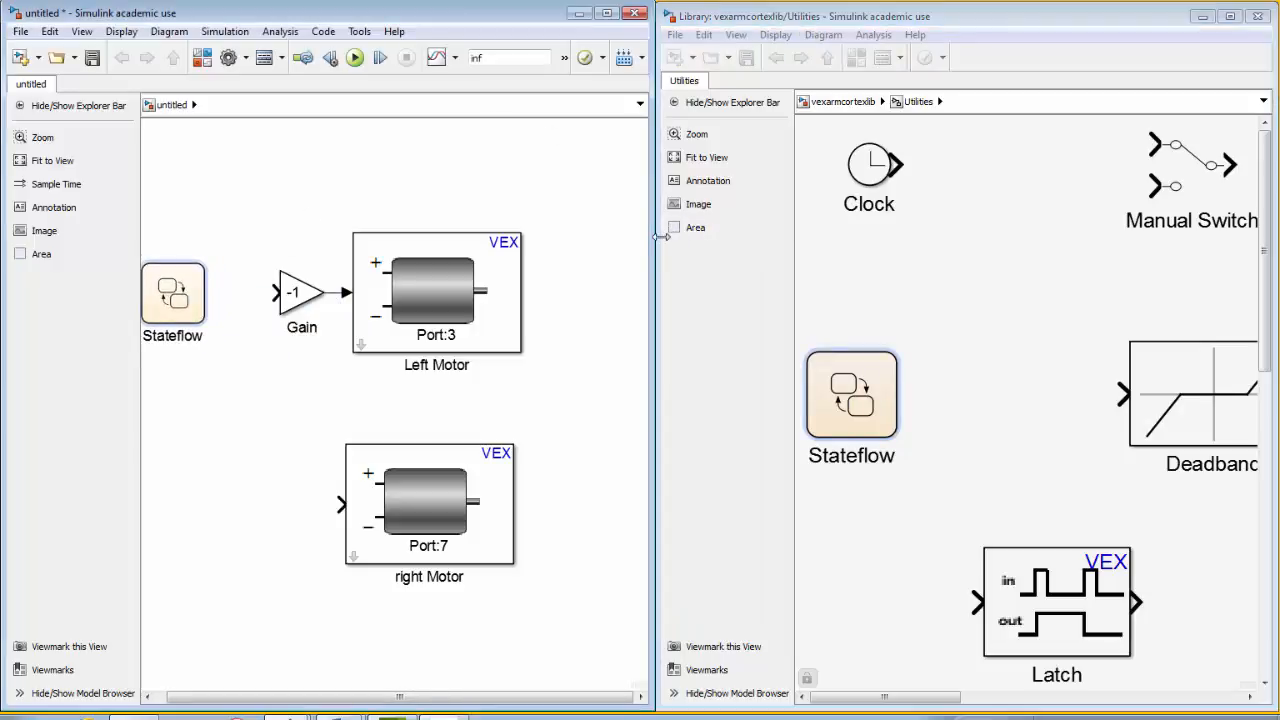
{"action": "left_click_drag", "start_coordinate": [660, 241], "coordinate": [1237, 271]}
{"action": "key", "text": "space"}
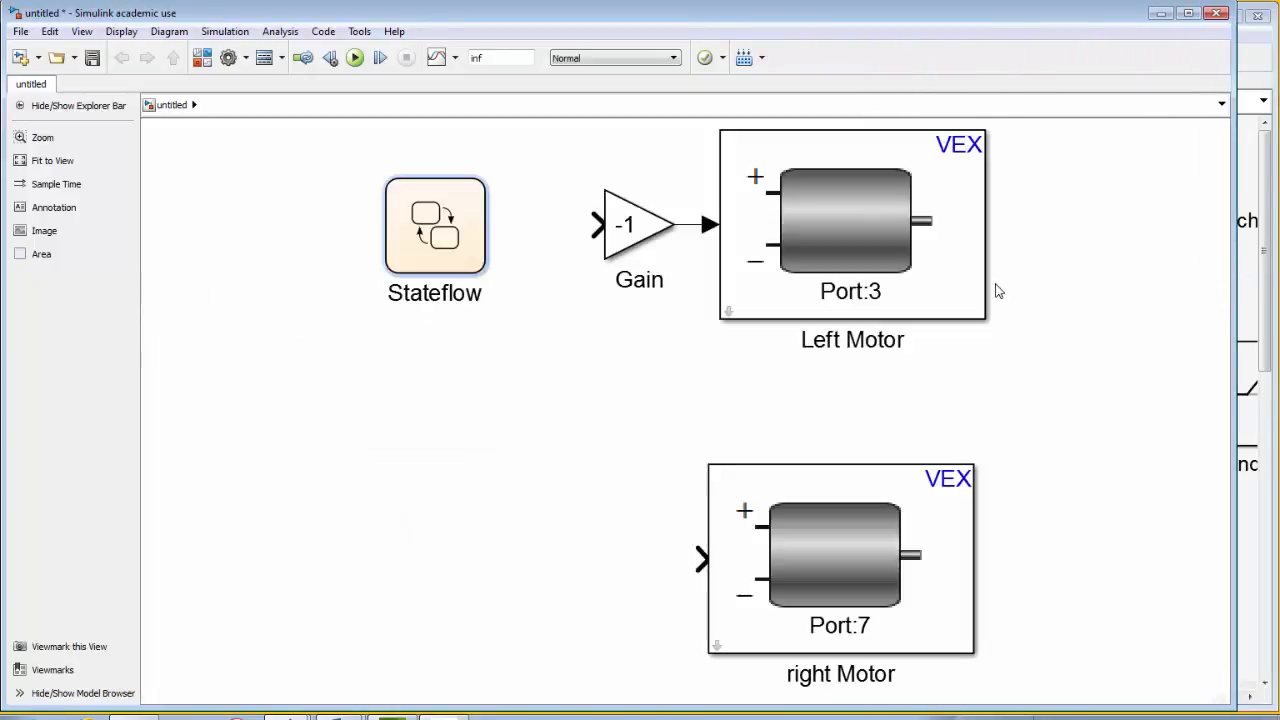
Open the Stateflow chart and place four states, three in an upper row and one below between the second and third
{"action": "left_click", "coordinate": [415, 298]}
{"action": "double_click", "coordinate": [409, 265]}
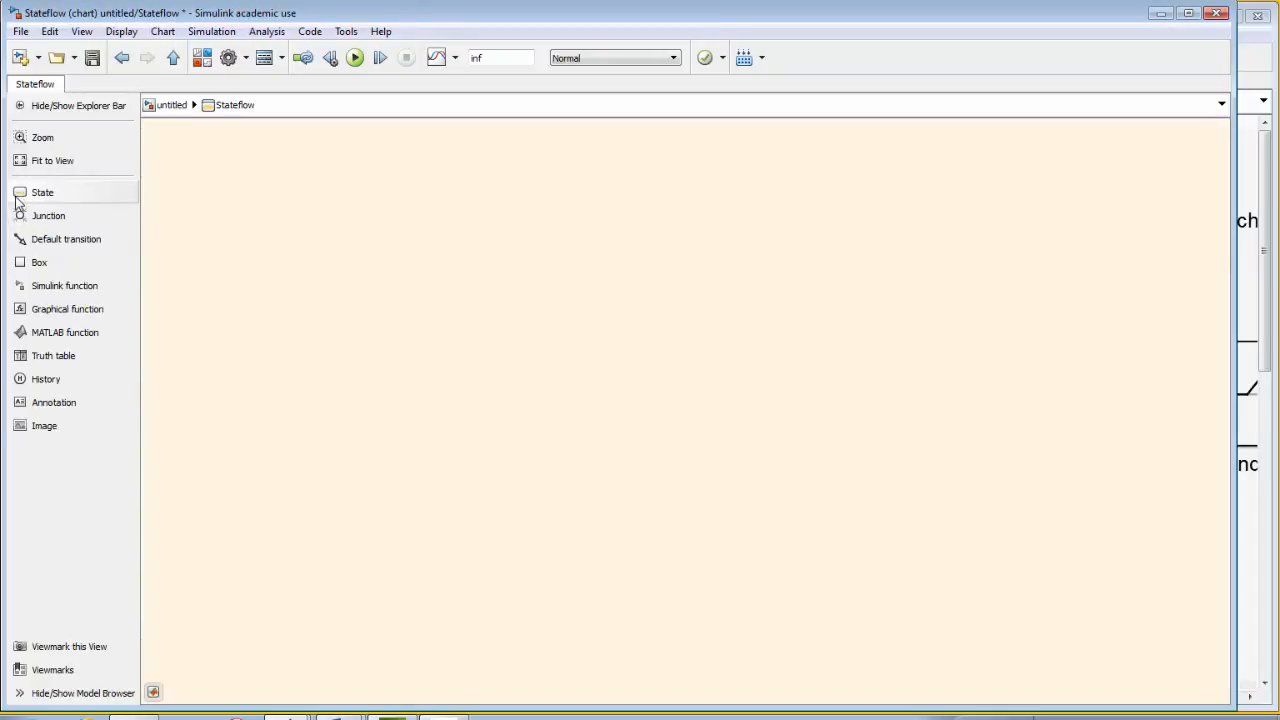
{"action": "left_click_drag", "start_coordinate": [20, 192], "coordinate": [560, 396]}
{"action": "key", "text": "space"}
Draw transitions from the first state to the second, the second to the third, and the third to the lower state
{"action": "left_click", "coordinate": [331, 274]}
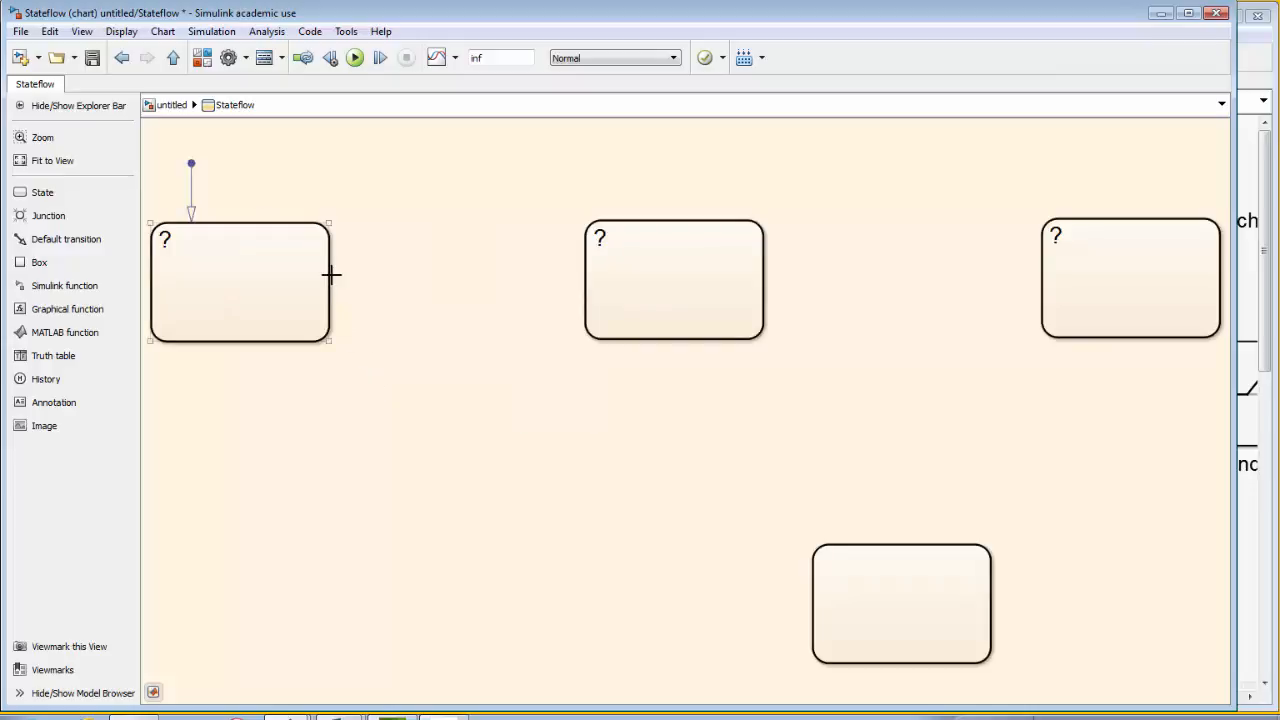
{"action": "left_click_drag", "start_coordinate": [331, 274], "coordinate": [583, 274]}
{"action": "left_click_drag", "start_coordinate": [762, 276], "coordinate": [1037, 275]}
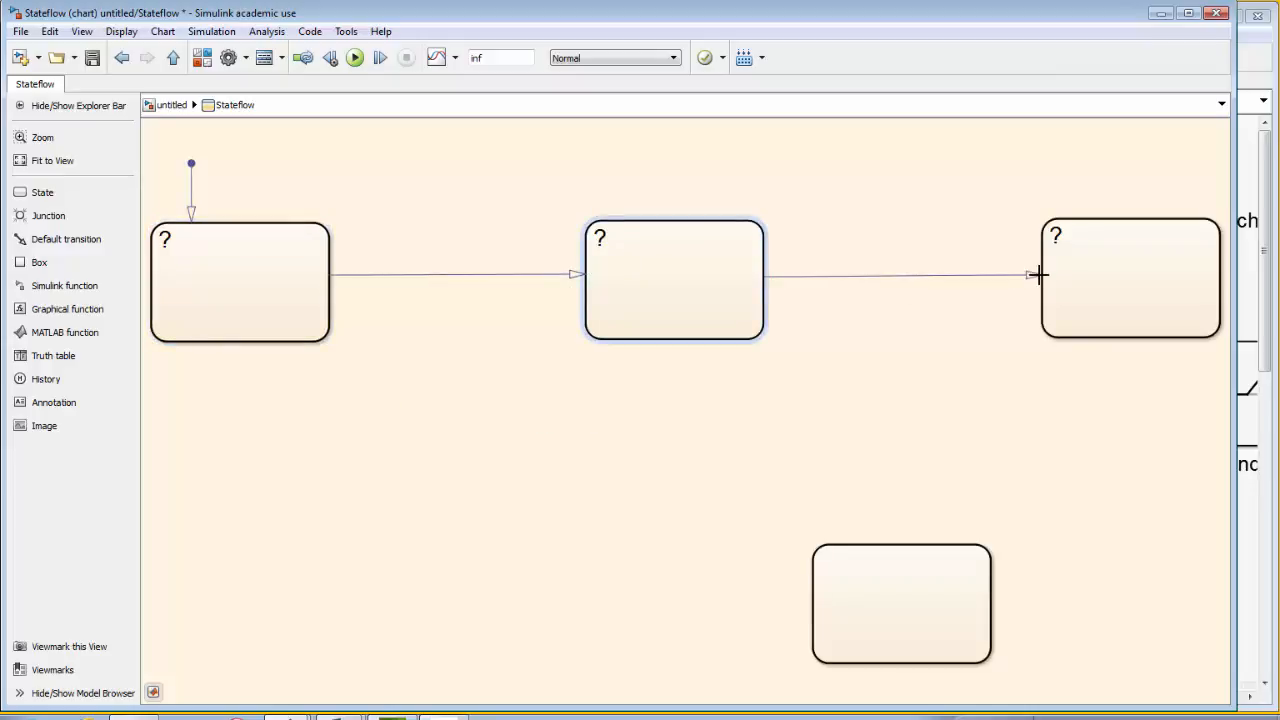
{"action": "left_click_drag", "start_coordinate": [1122, 338], "coordinate": [897, 542]}
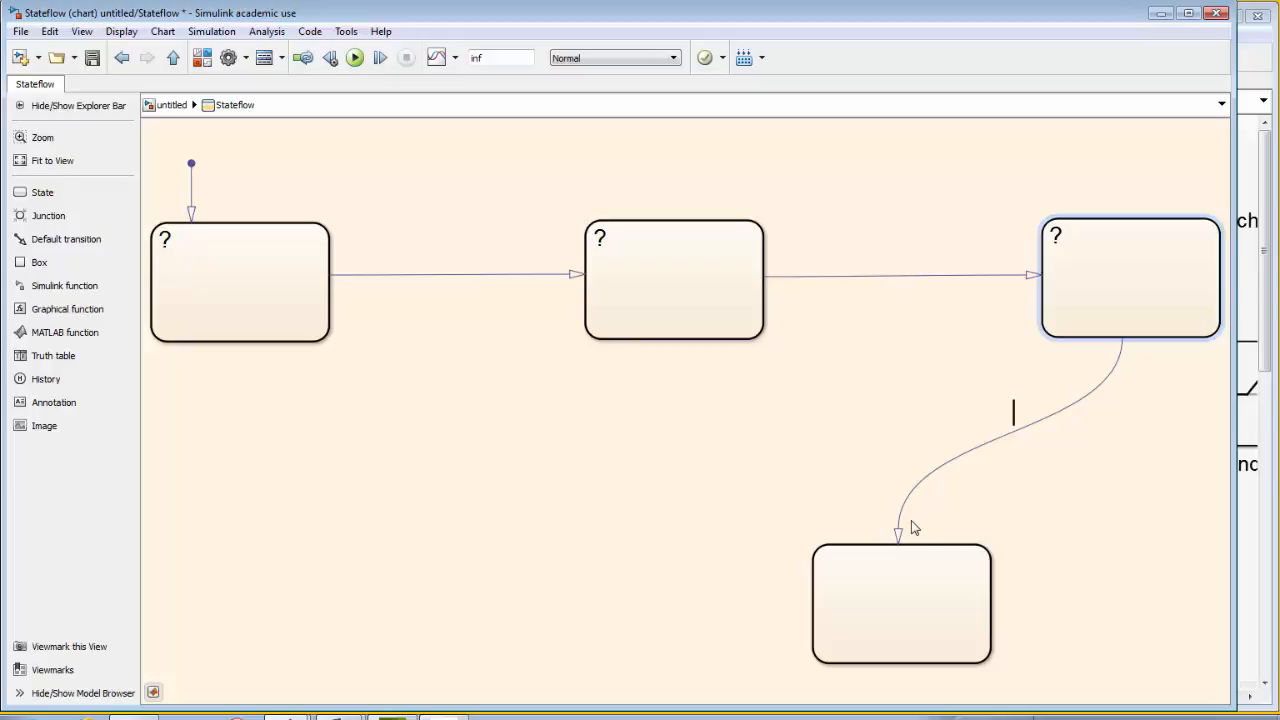
Label the default transition into the first state {speed1=0;}
{"action": "left_click", "coordinate": [191, 187]}
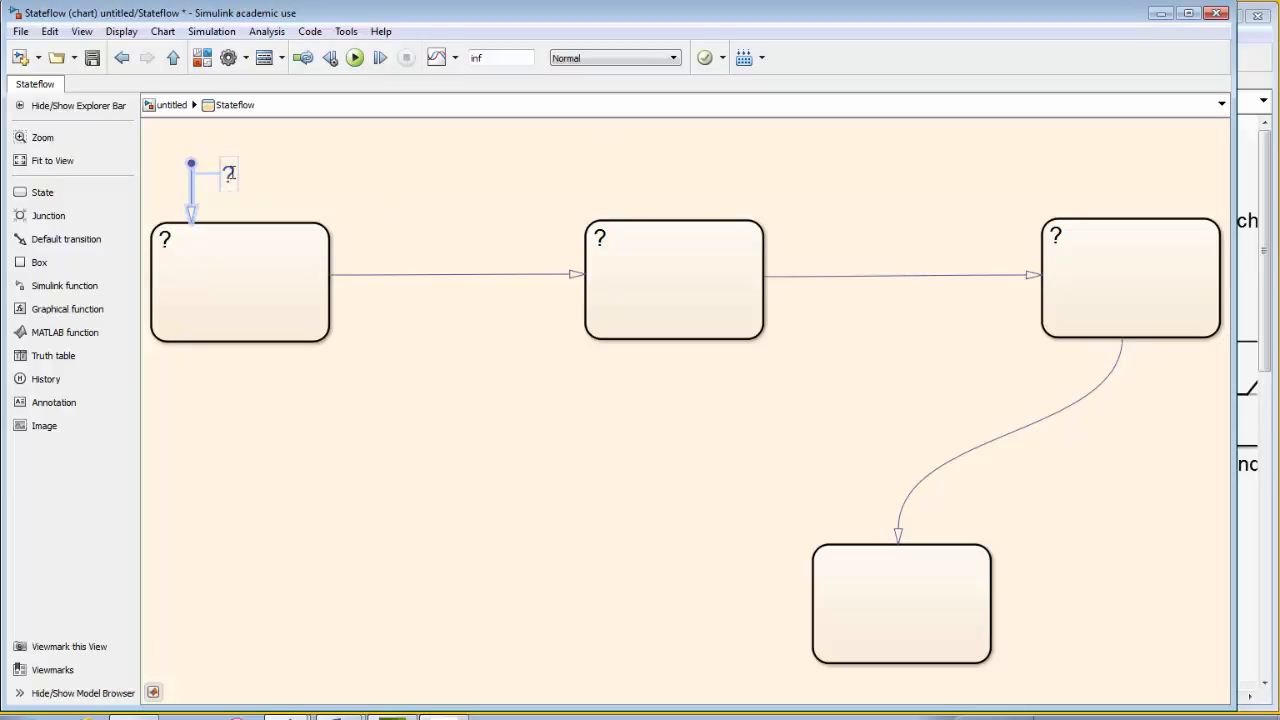
{"action": "double_click", "coordinate": [229, 174]}
{"action": "type", "text": "{speed1"}
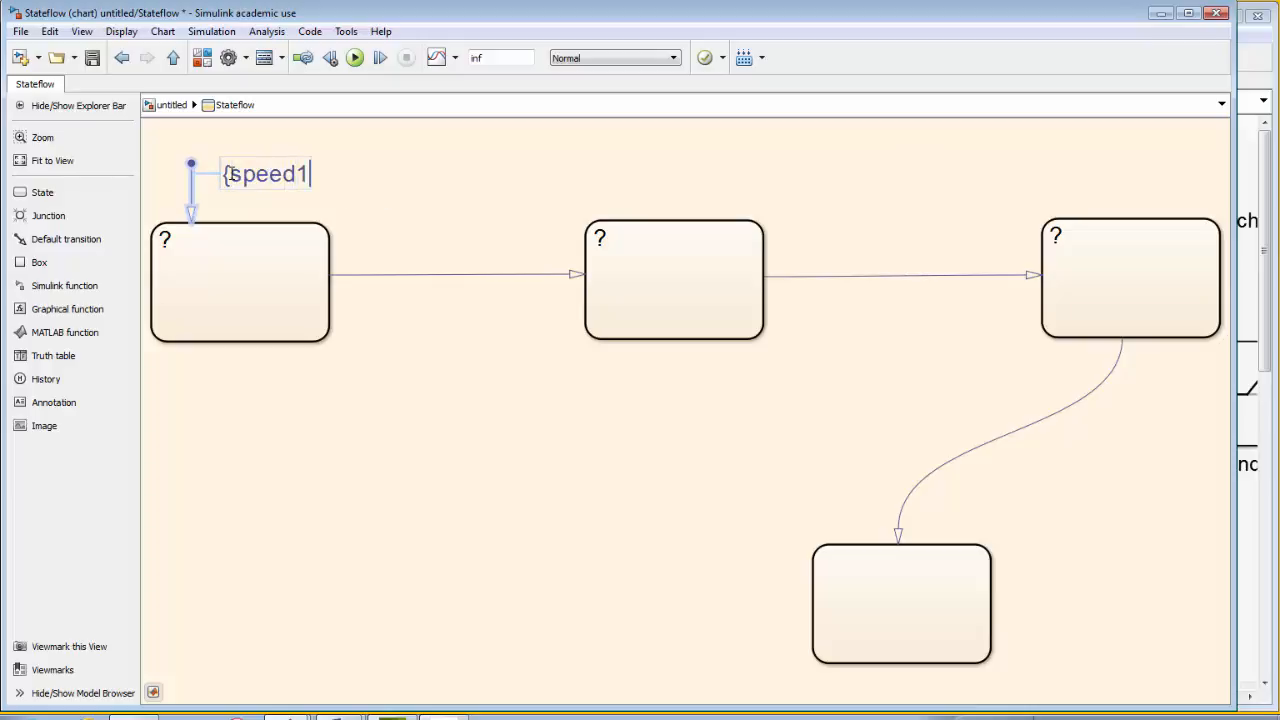
{"action": "type", "text": "=0;}"}
Name the first state Drive_Forward and give it the during action speed1=100;
{"action": "left_click", "coordinate": [170, 237]}
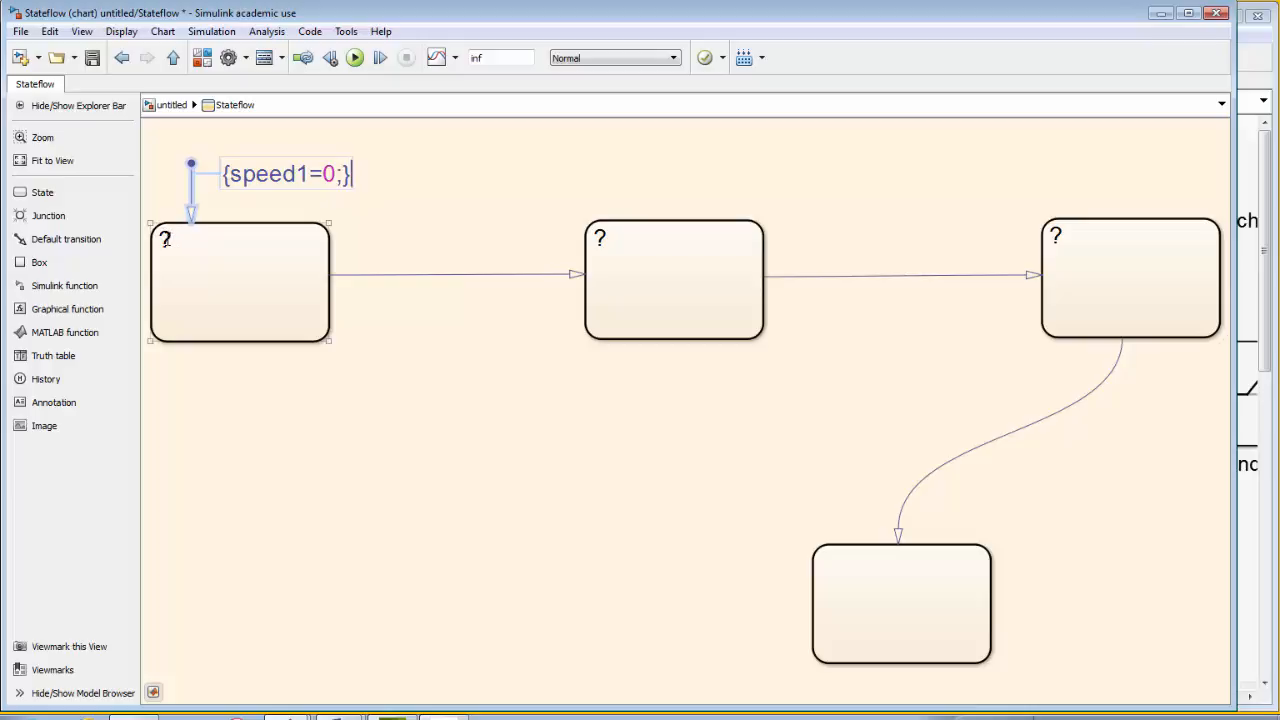
{"action": "left_click", "coordinate": [166, 239]}
{"action": "type", "text": "Driv"}
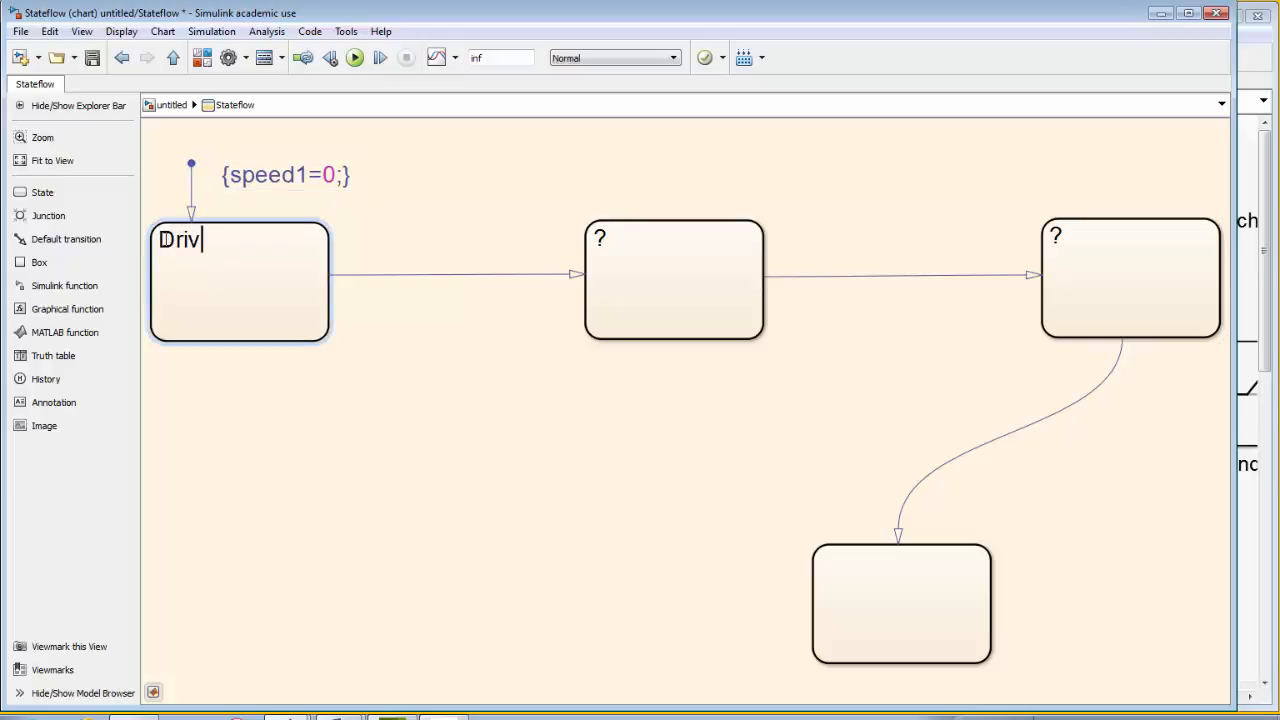
{"action": "type", "text": "e+Fo"}
{"action": "key", "text": "BackSpace"}
{"action": "key", "text": "BackSpace"}
{"action": "key", "text": "BackSpace"}
{"action": "type", "text": "_Forward"}
{"action": "key", "text": "Return"}
{"action": "type", "text": "during:"}
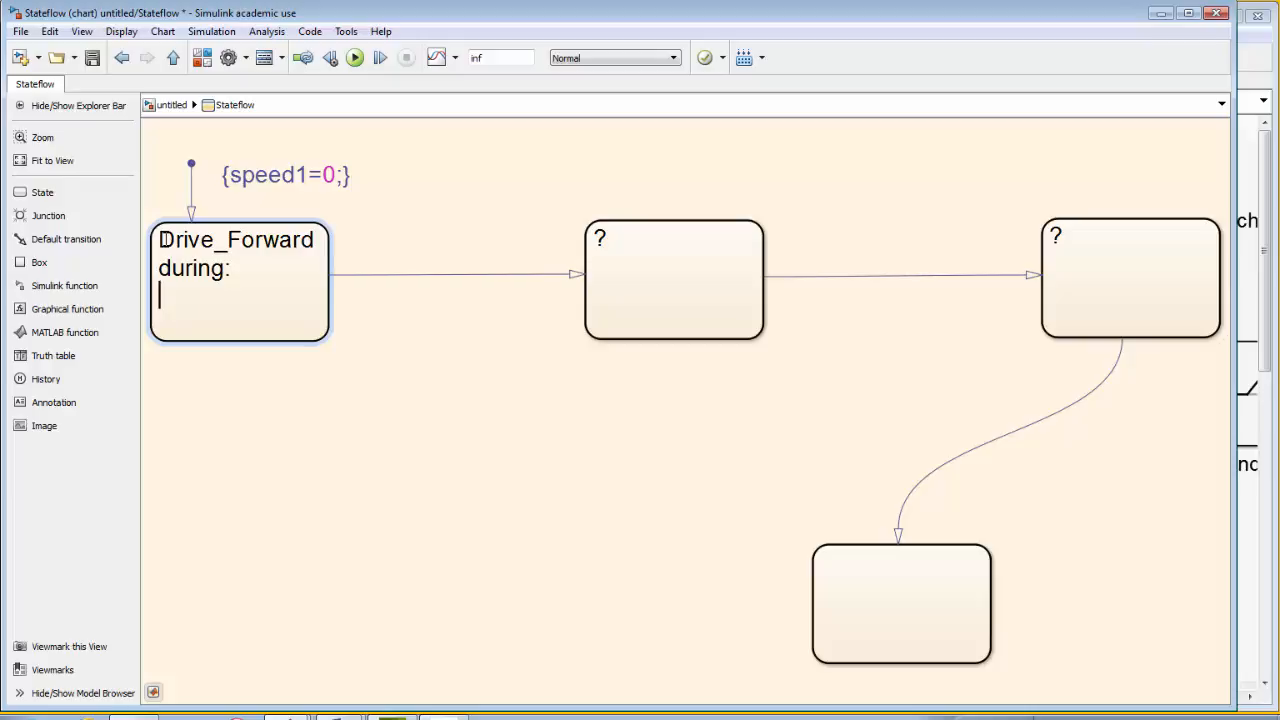
{"action": "type", "text": "peed1=100;"}
Label the transition from Drive_Forward to the second state after(2,sec) and move the label clear of the state
{"action": "left_click", "coordinate": [480, 274]}
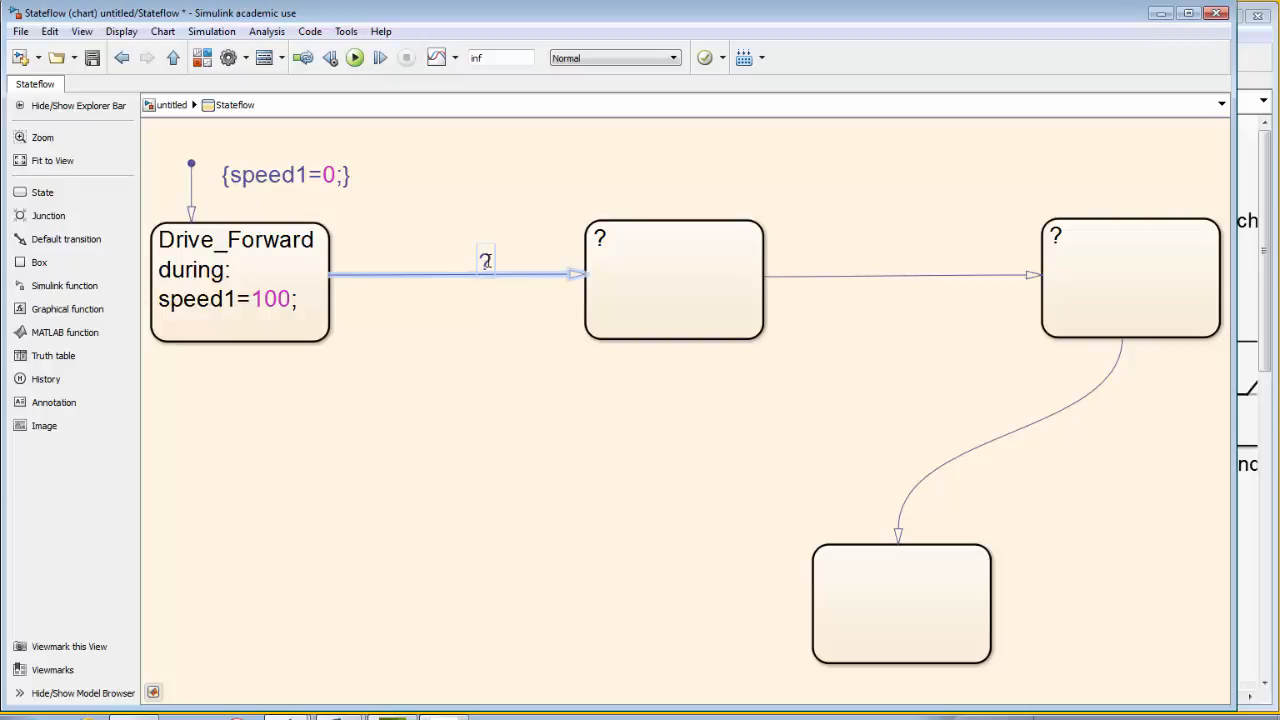
{"action": "double_click", "coordinate": [486, 261]}
{"action": "type", "text": "after(2,sec)"}
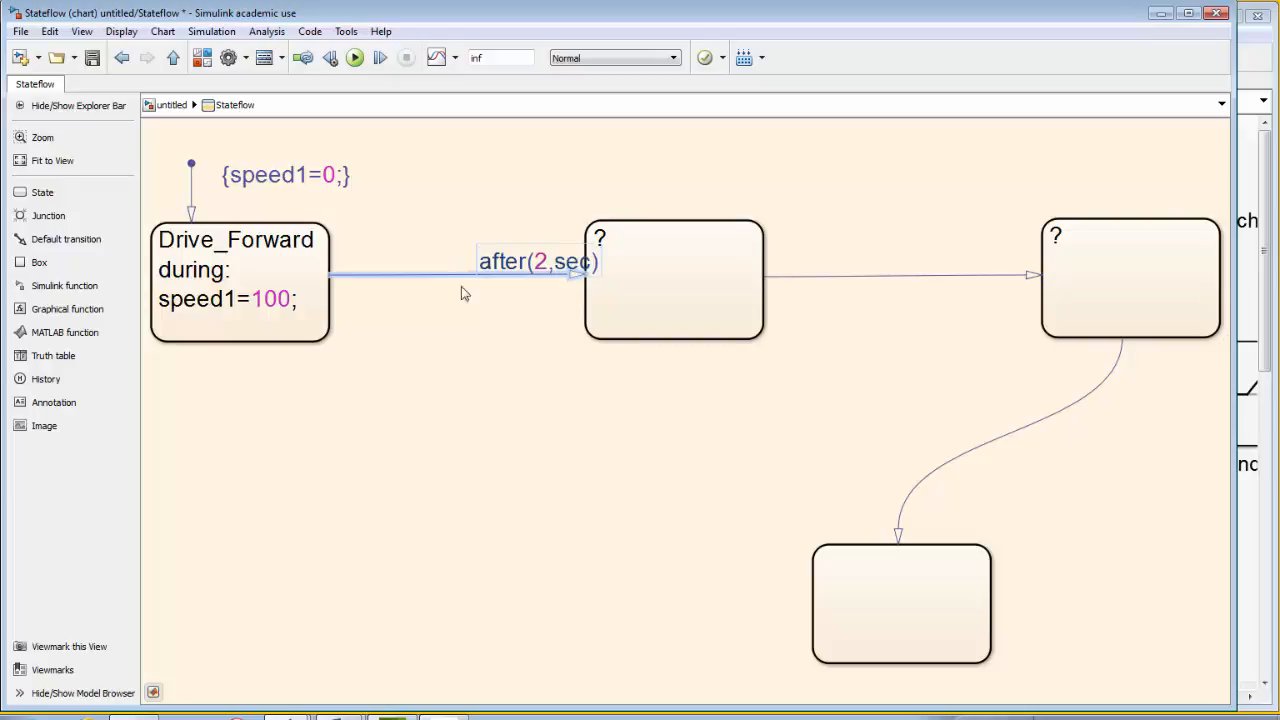
{"action": "left_click", "coordinate": [453, 312]}
{"action": "left_click_drag", "start_coordinate": [509, 264], "coordinate": [438, 259]}
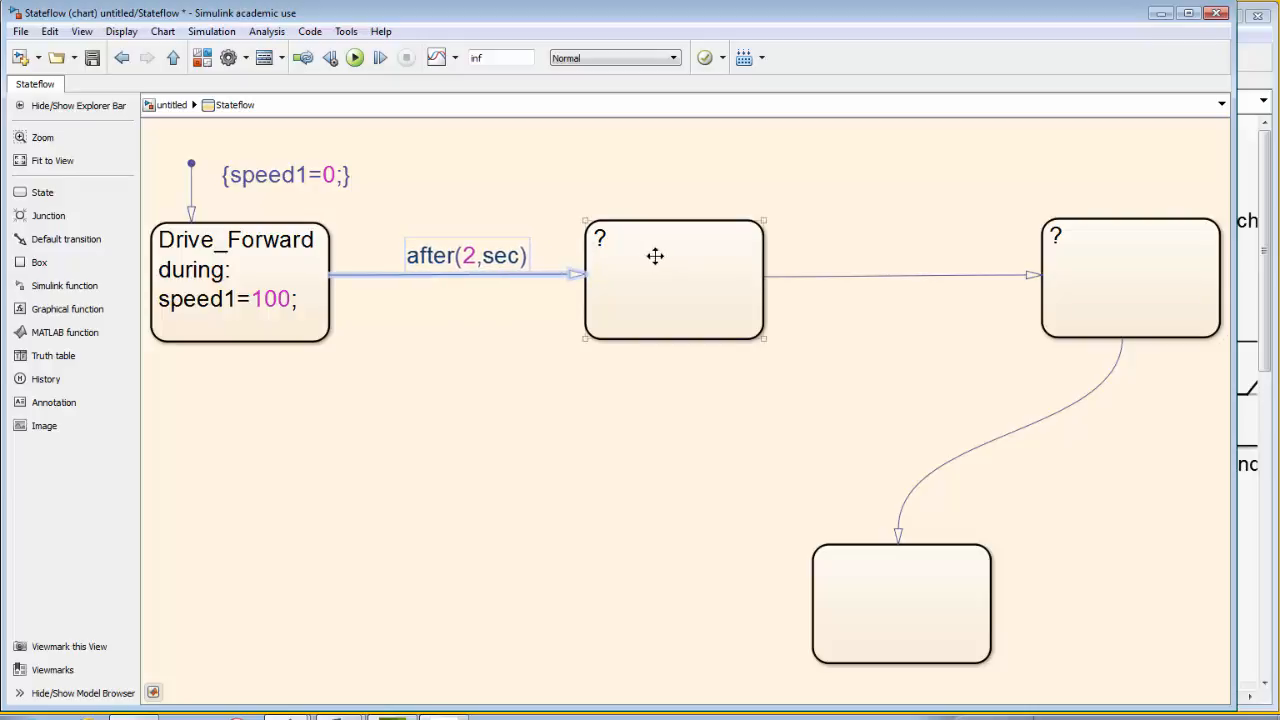
Name the second state Halt and give it the during action speed1=0;
{"action": "left_click", "coordinate": [655, 256]}
{"action": "double_click", "coordinate": [599, 236]}
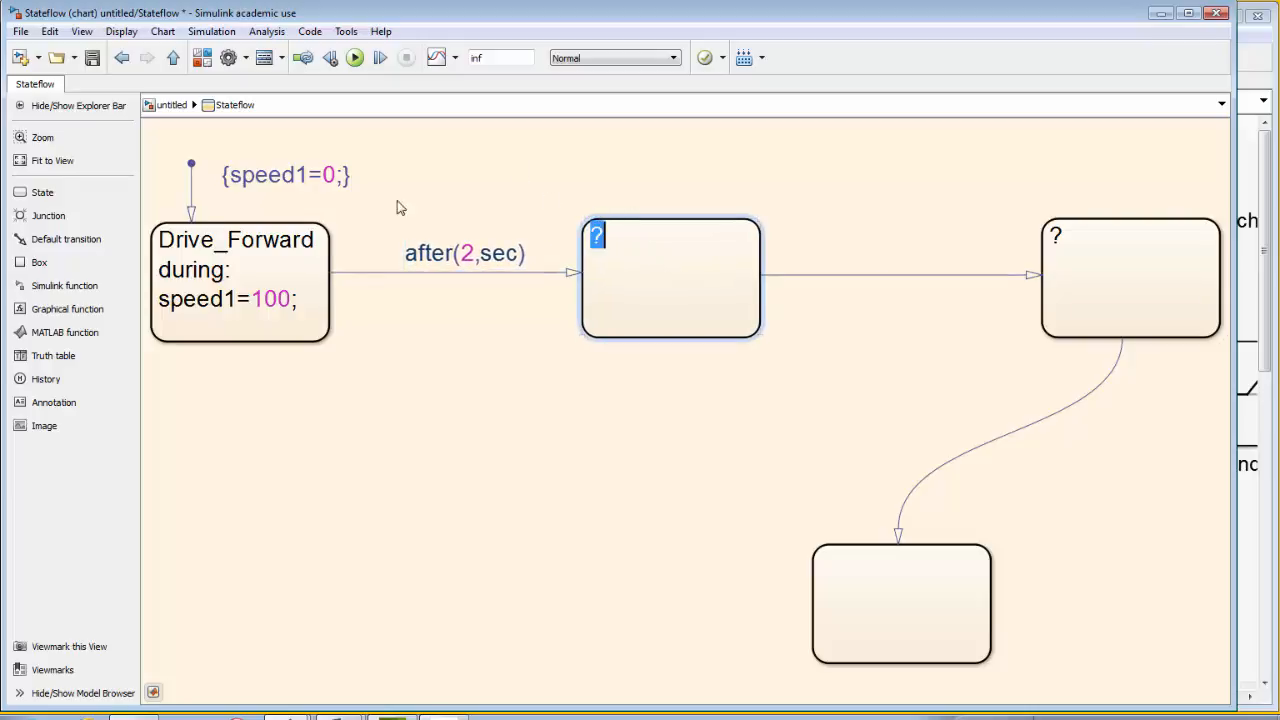
{"action": "type", "text": "Halt"}
{"action": "key", "text": "Return"}
{"action": "type", "text": "during"}
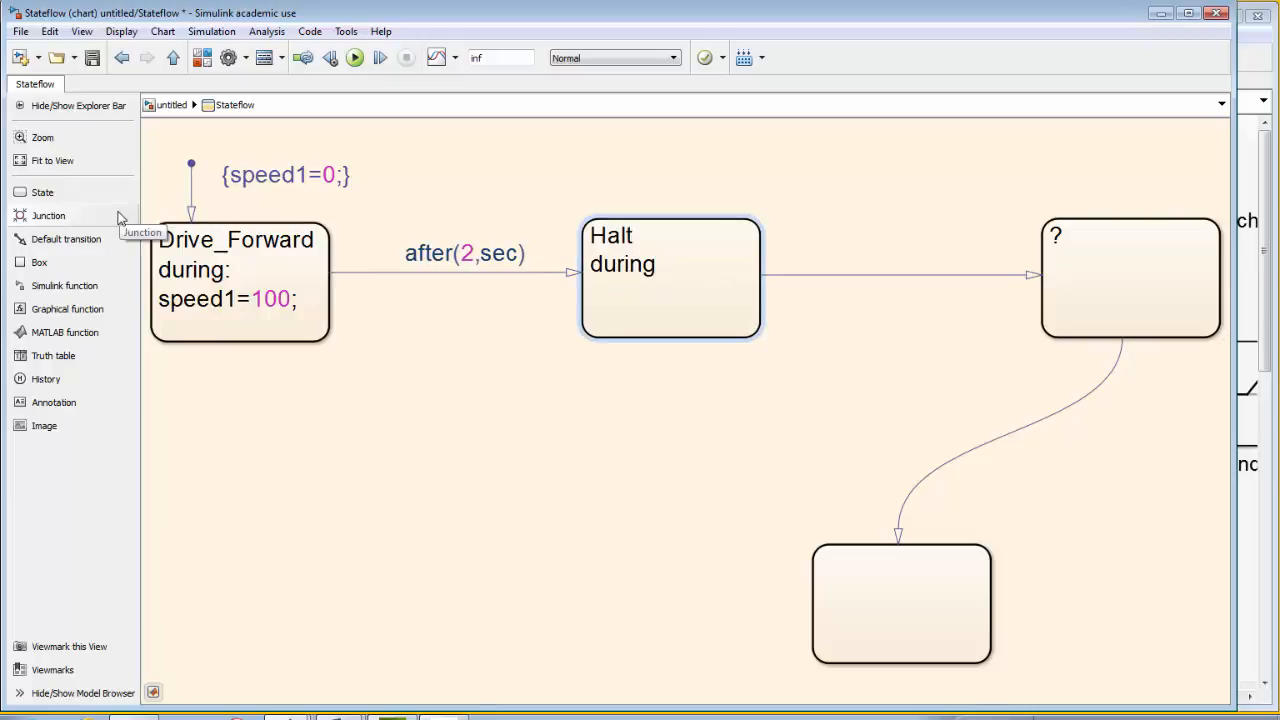
{"action": "type", "text": ":"}
{"action": "key", "text": "Return"}
{"action": "type", "text": "speed1="}
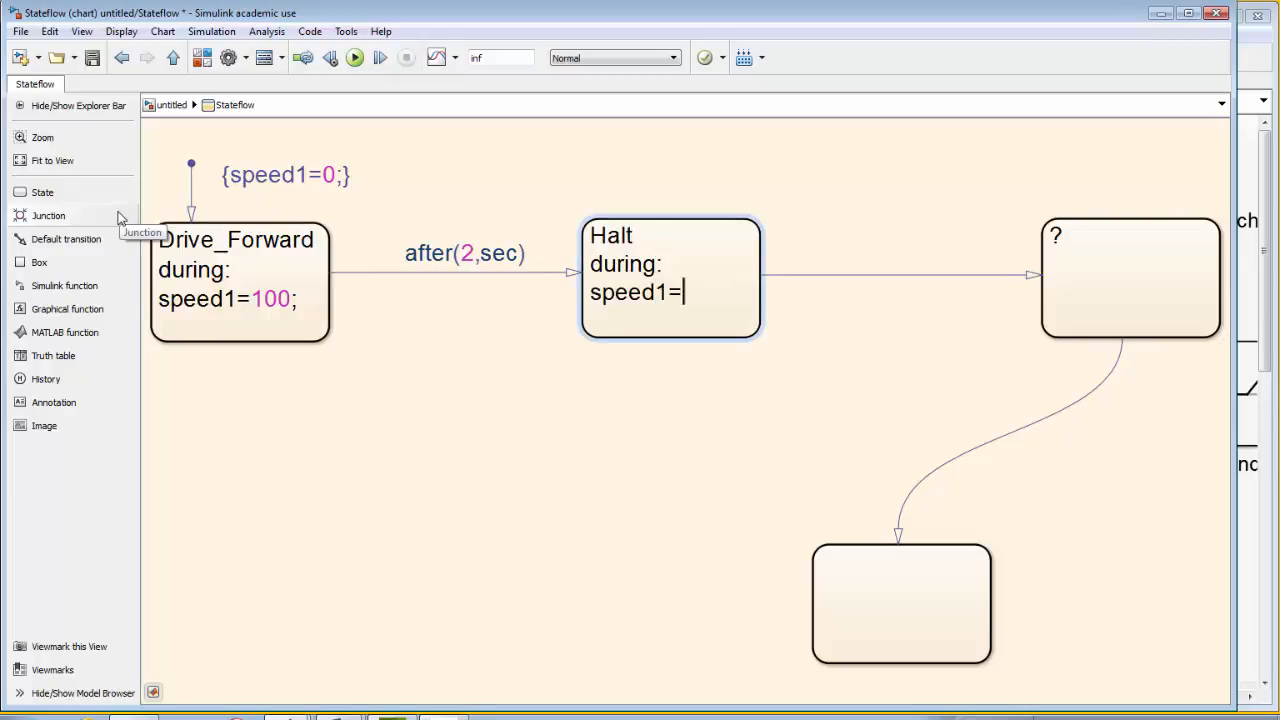
{"action": "type", "text": "0;"}
Label the transition from Halt to the third state after(3,sec)
{"action": "left_click", "coordinate": [895, 265]}
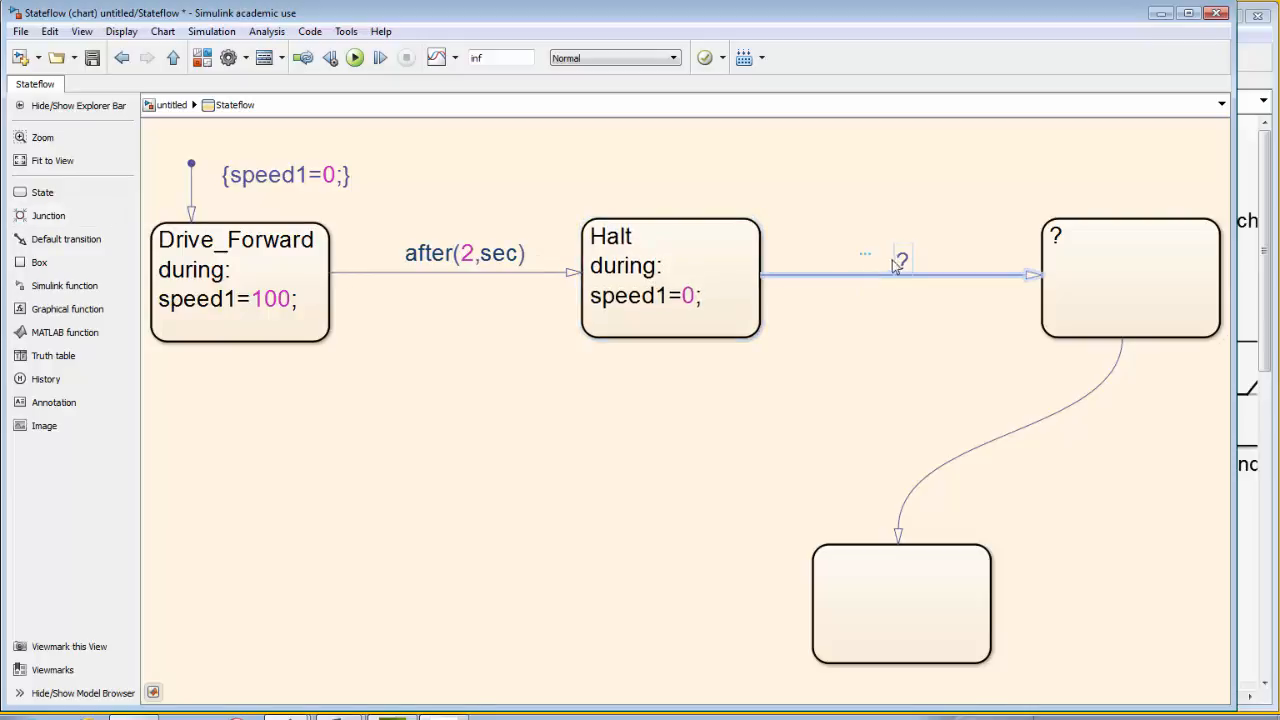
{"action": "left_click", "coordinate": [899, 261]}
{"action": "type", "text": "after(3,s"}
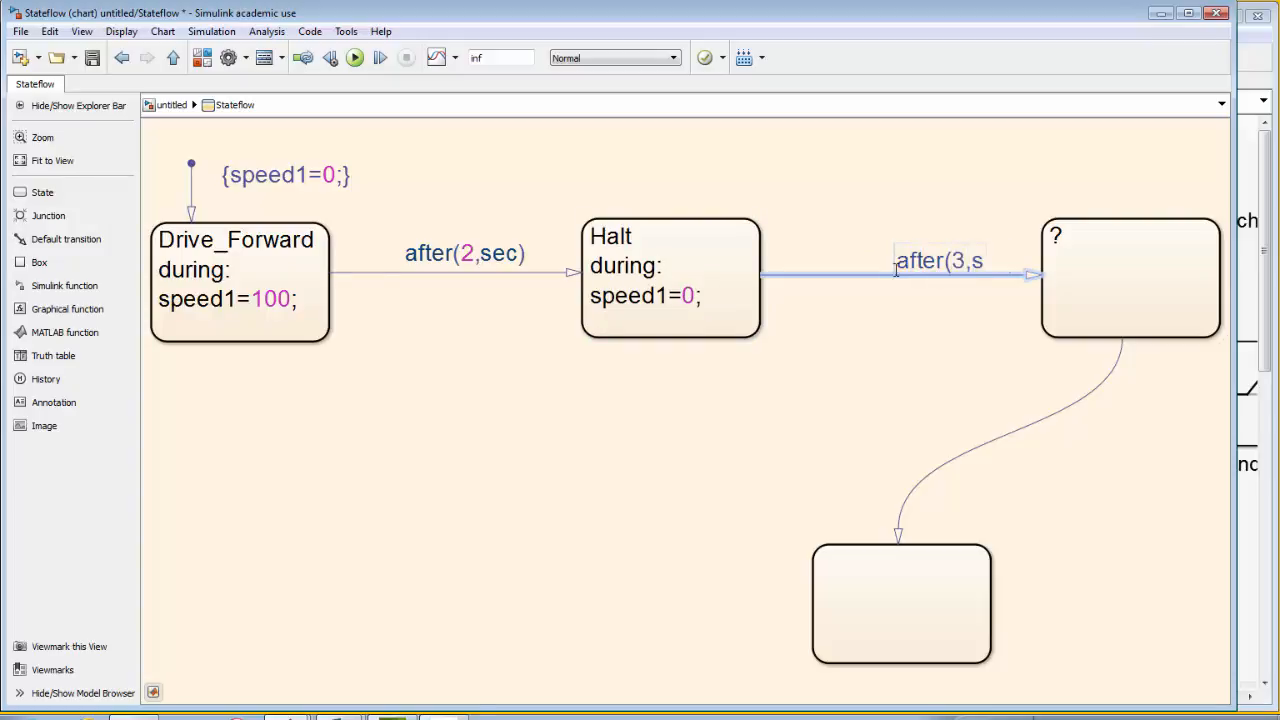
{"action": "type", "text": "ec)"}
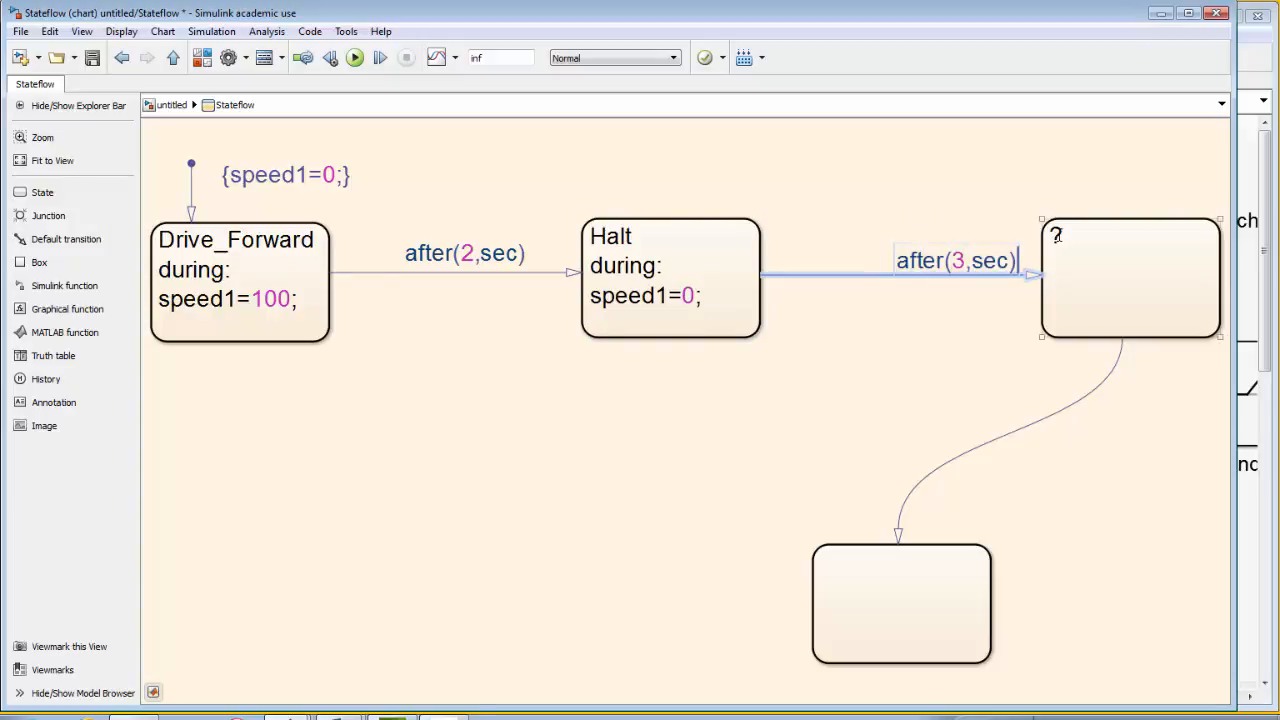
Name the third state Drive_Back and give it the during action speed1=-100;
{"action": "left_click", "coordinate": [1056, 236]}
{"action": "type", "text": "Drive_Back"}
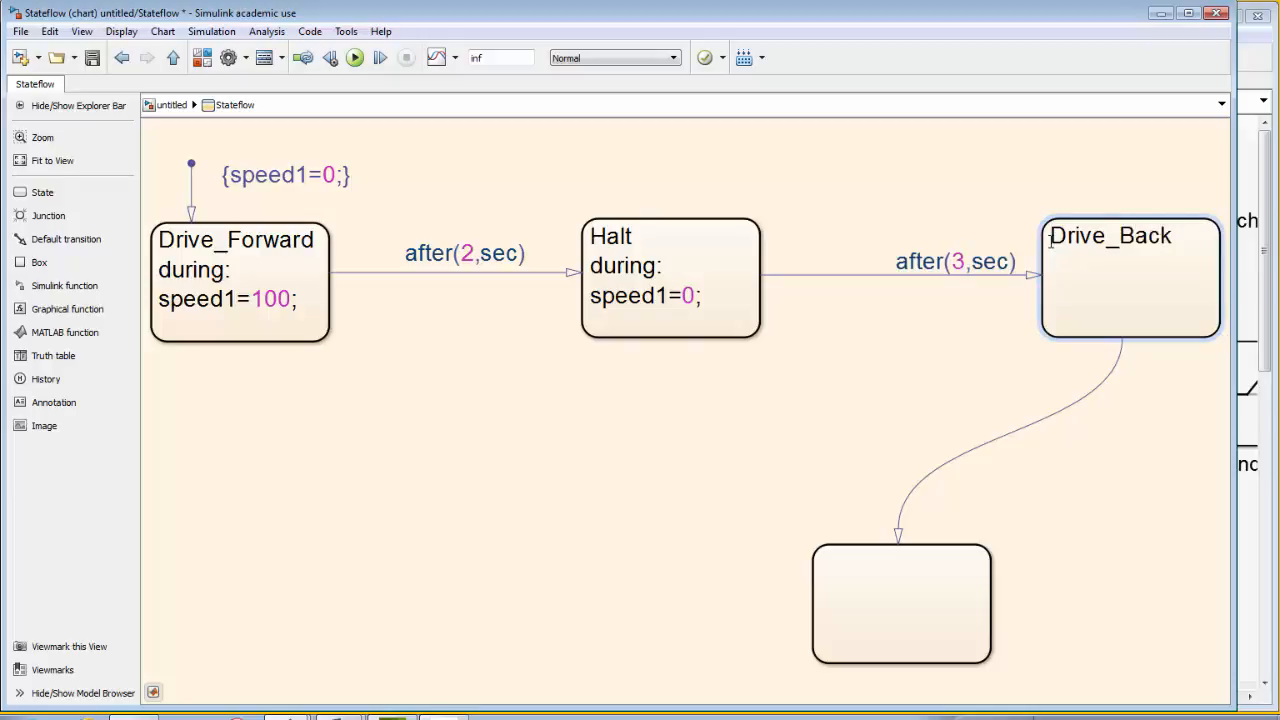
{"action": "key", "text": "Return"}
{"action": "type", "text": "during: sp"}
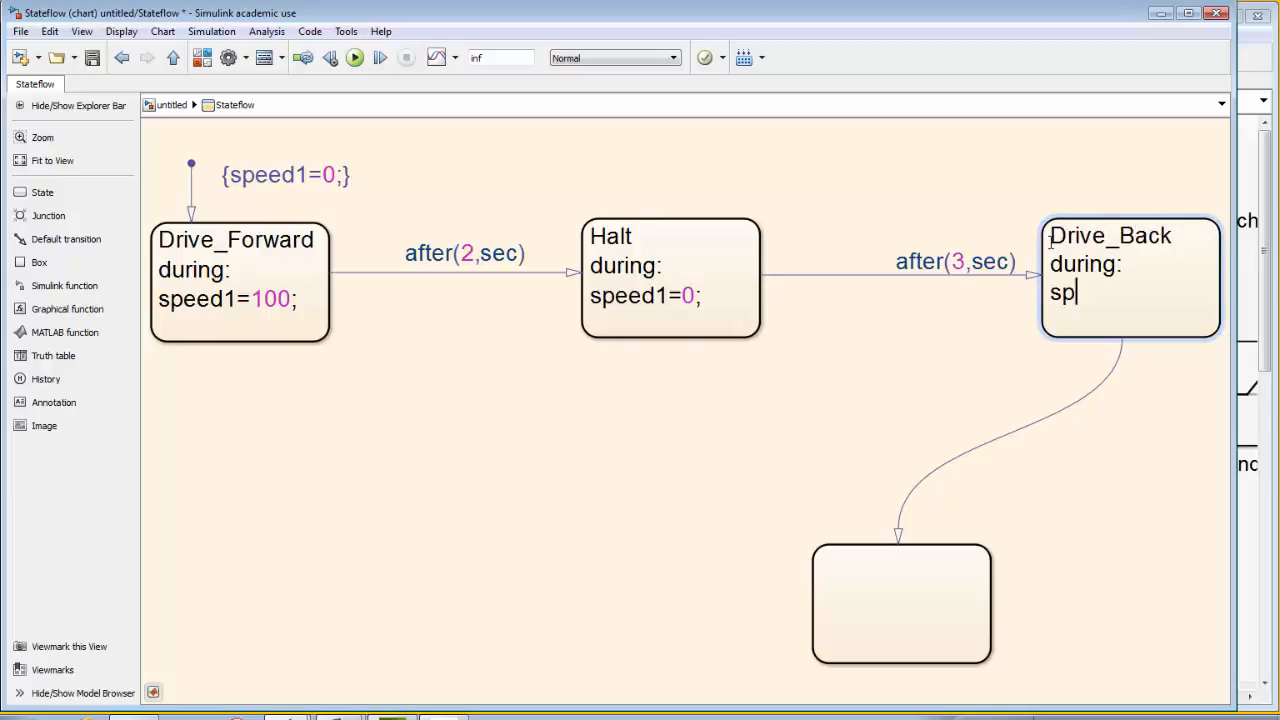
{"action": "type", "text": "eed1=-100;"}
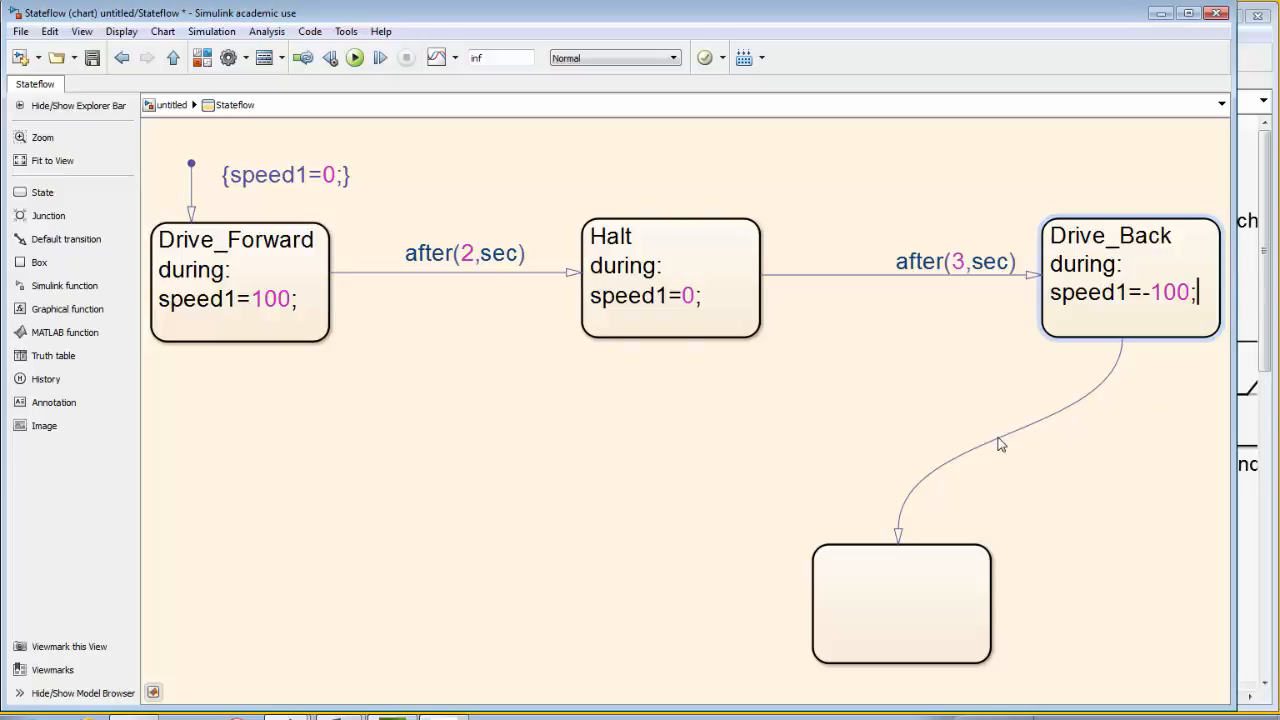
Label the transition from Drive_Back to the fourth state after(5,sec)
{"action": "left_click", "coordinate": [1000, 444]}
{"action": "left_click", "coordinate": [1037, 418]}
{"action": "type", "text": "after"}
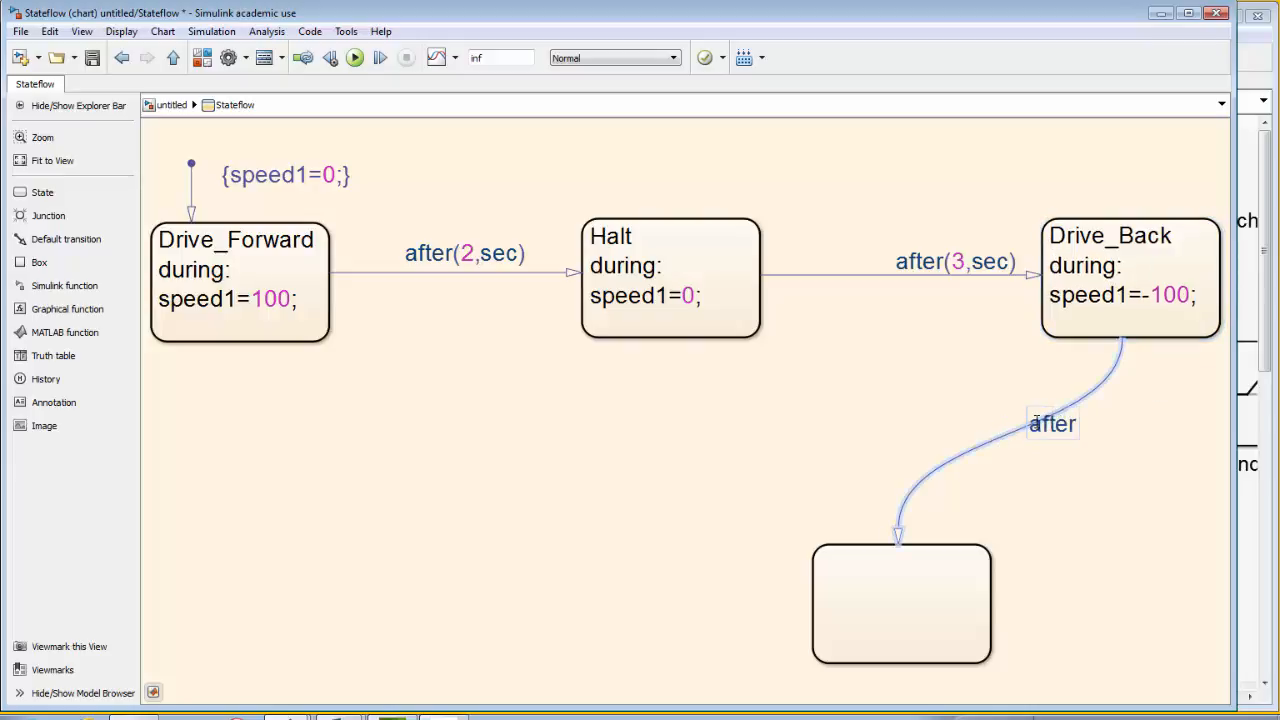
{"action": "type", "text": "(5,sec)"}
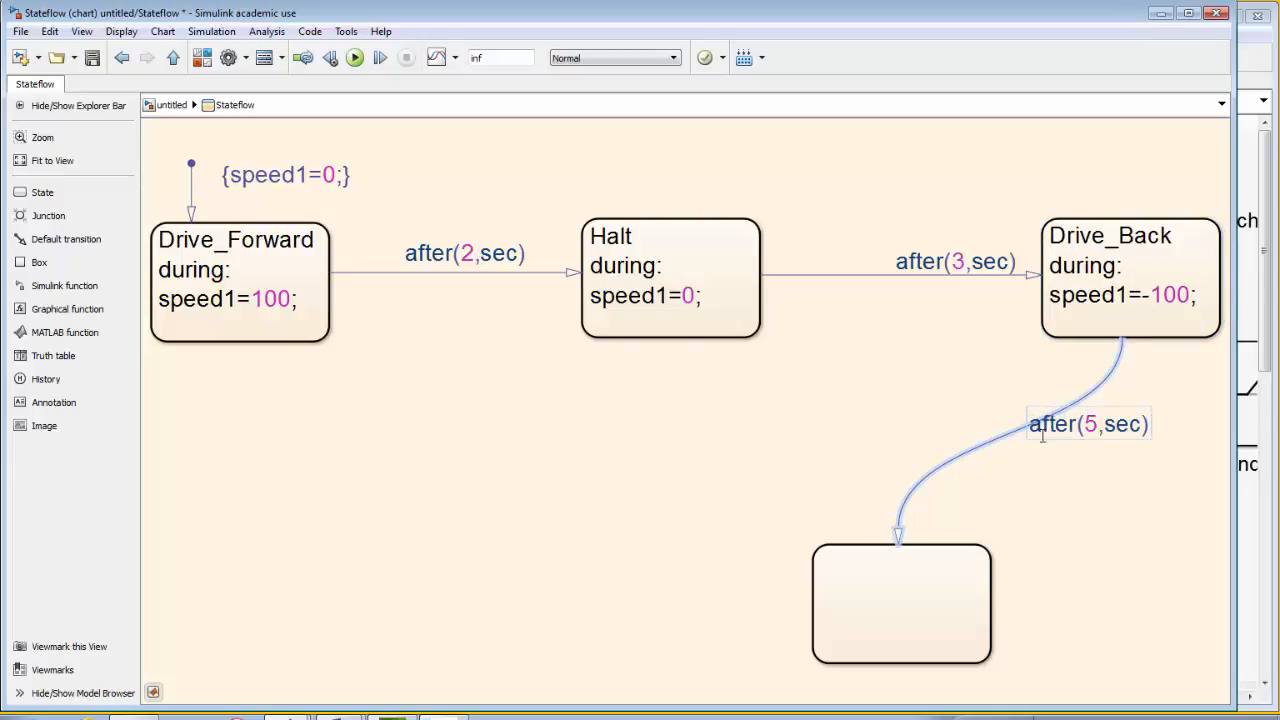
Name the fourth state Stop and give it the during action speed1=0;
{"action": "left_click", "coordinate": [820, 562]}
{"action": "type", "text": "Stop "}
{"action": "type", "text": "d"}
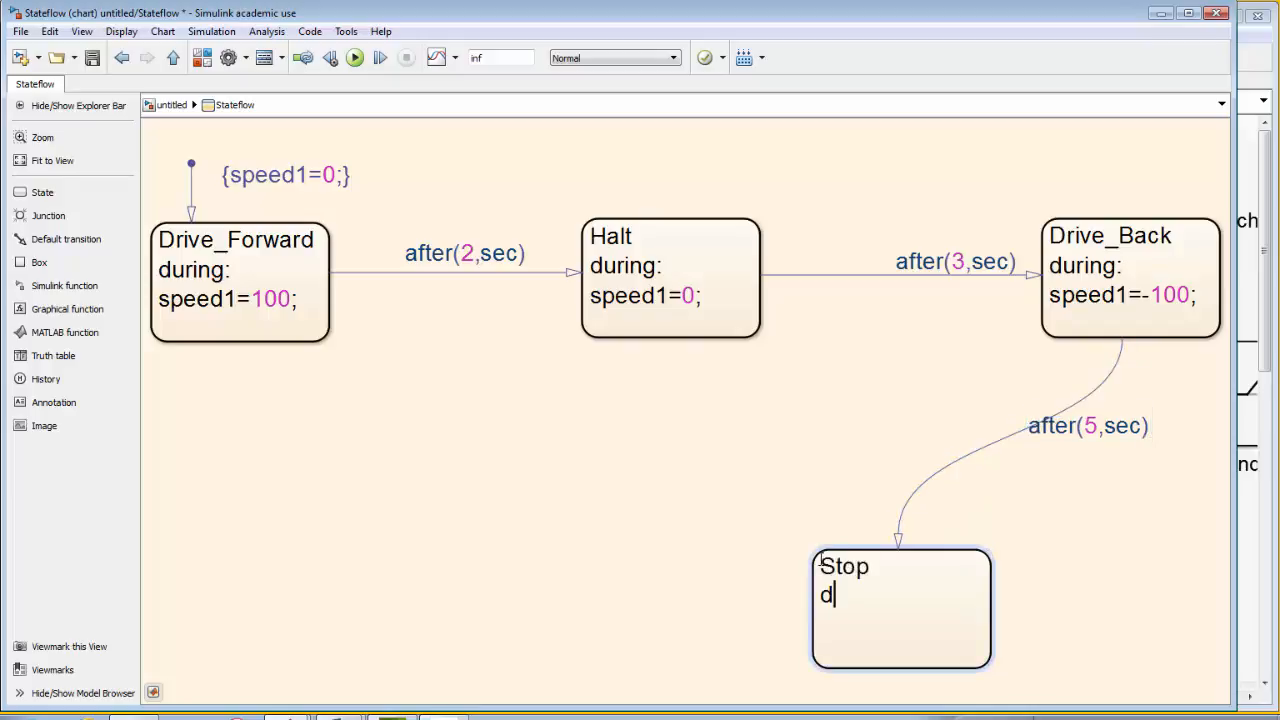
{"action": "type", "text": "uring:"}
{"action": "key", "text": "Return"}
{"action": "type", "text": "speed1=0;"}
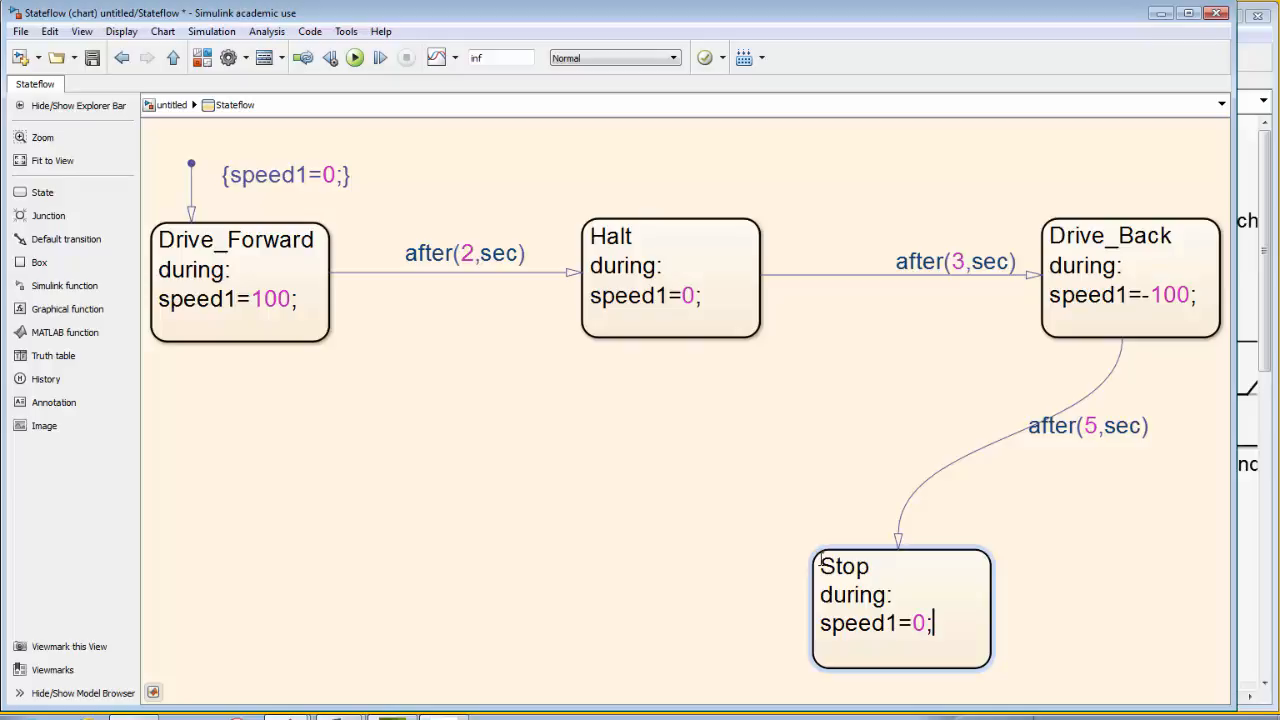
Update the model and create the unresolved symbol speed1 as chart data with Output scope
{"action": "left_click", "coordinate": [463, 443]}
{"action": "key", "text": "ctrl+d"}
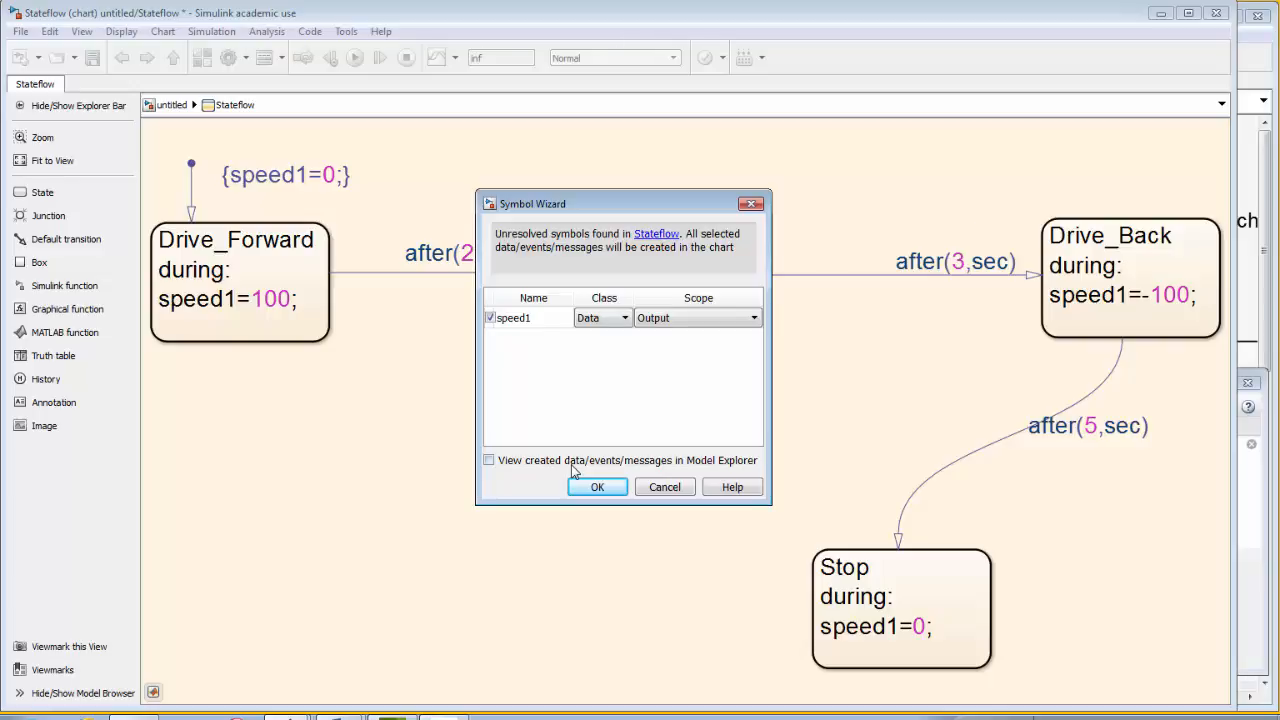
{"action": "left_click", "coordinate": [588, 490]}
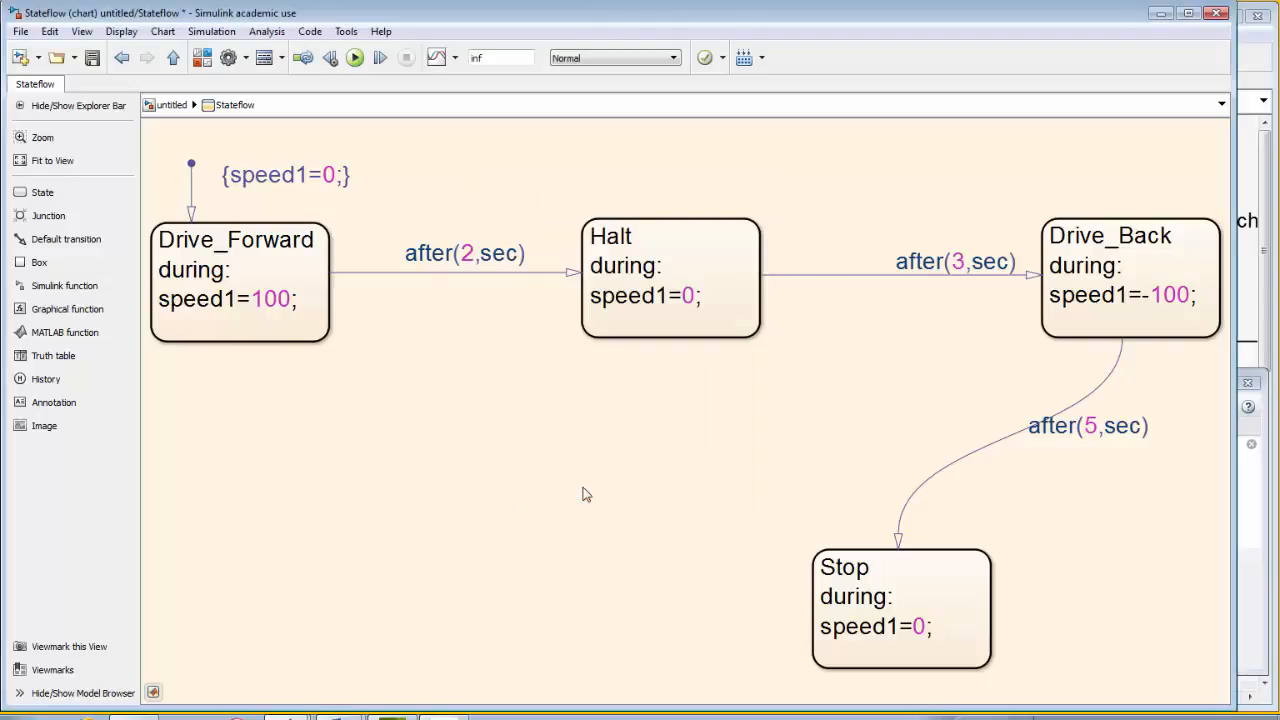
Return to the top-level model and enlarge the Stateflow chart block so its speed1 port label clears the icon
{"action": "left_click", "coordinate": [173, 57]}
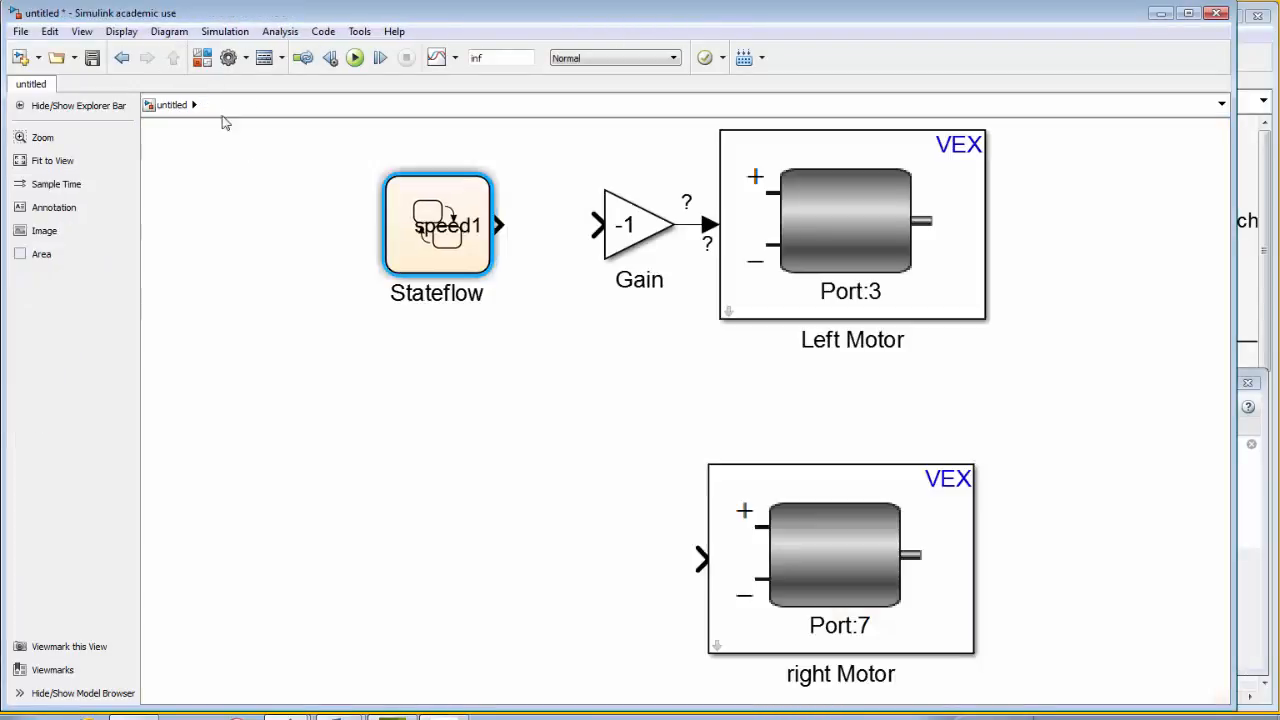
{"action": "left_click_drag", "start_coordinate": [490, 272], "coordinate": [548, 272]}
{"action": "mouse_move", "coordinate": [388, 265]}
{"action": "left_mouse_down"}
{"action": "mouse_move", "coordinate": [362, 292]}
{"action": "mouse_move", "coordinate": [322, 292]}
{"action": "left_mouse_up"}
Connect the chart's speed1 output to the Gain input and branch that signal to the right Motor input
{"action": "left_click_drag", "start_coordinate": [556, 236], "coordinate": [597, 224]}
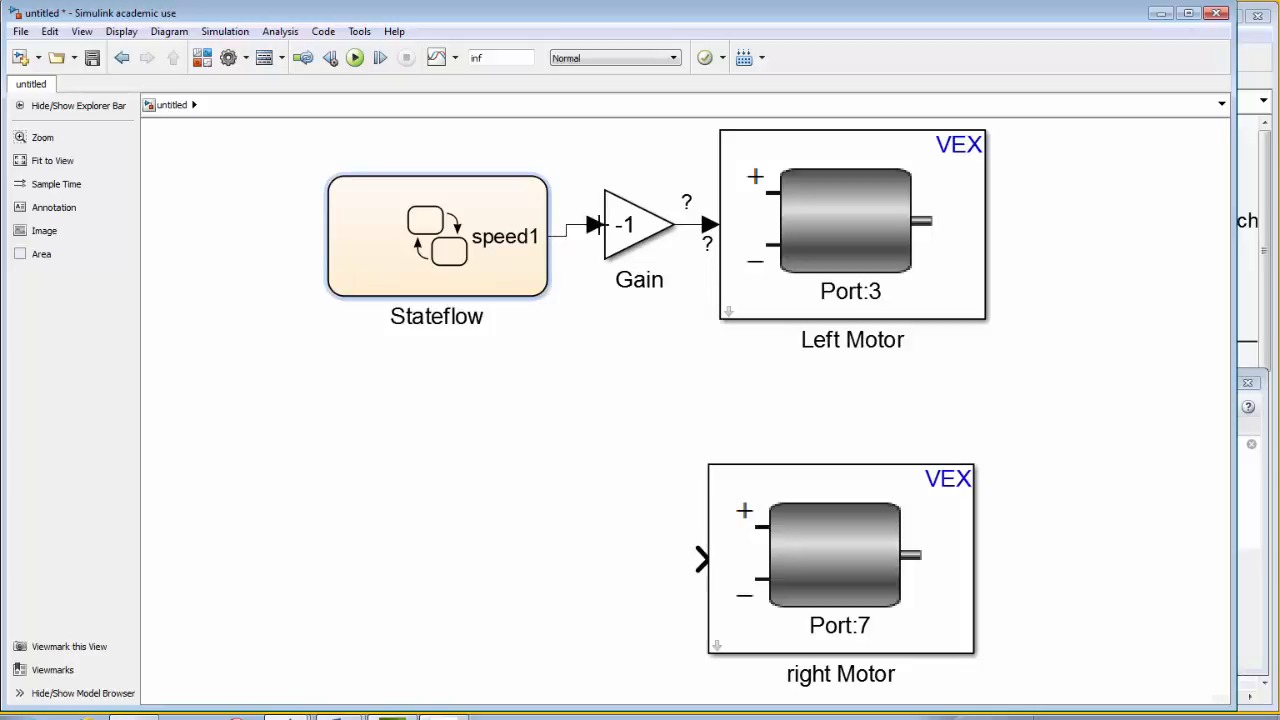
{"action": "left_click_drag", "start_coordinate": [701, 558], "coordinate": [566, 234]}
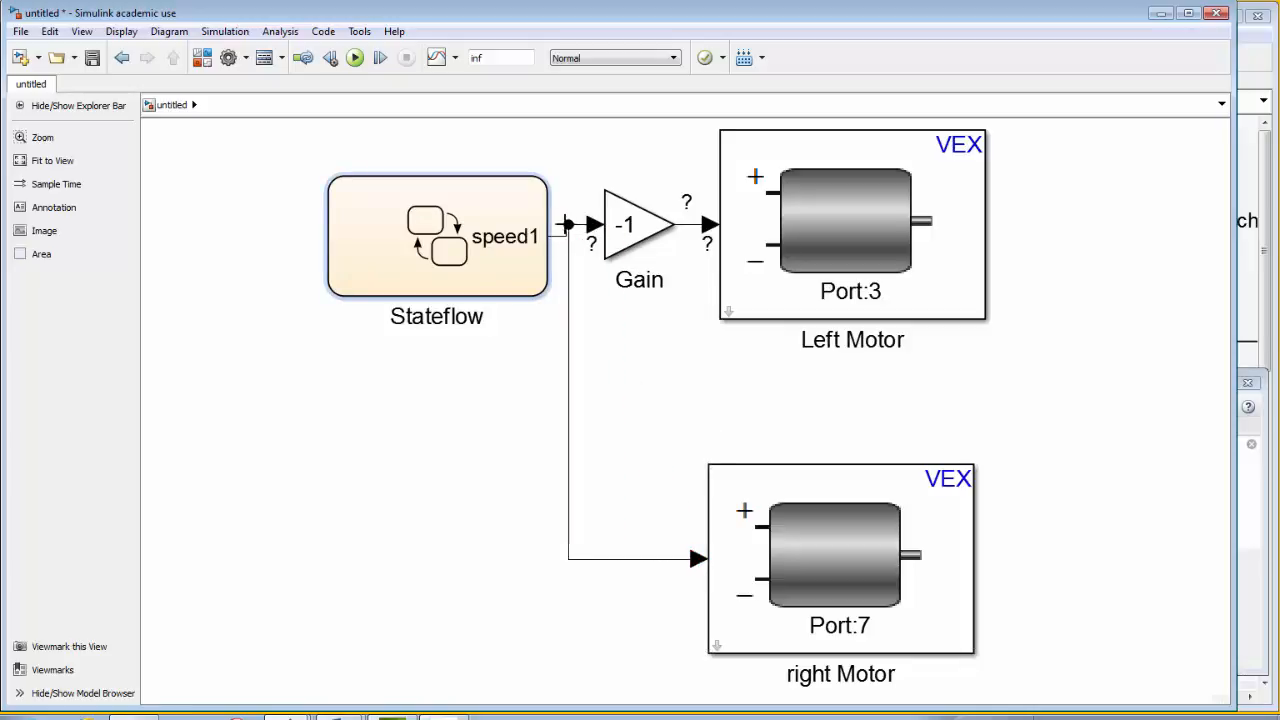
Rename the chart block Forward and Back and set its background color to green
{"action": "double_click", "coordinate": [437, 316]}
{"action": "type", "text": "Forward and Back"}
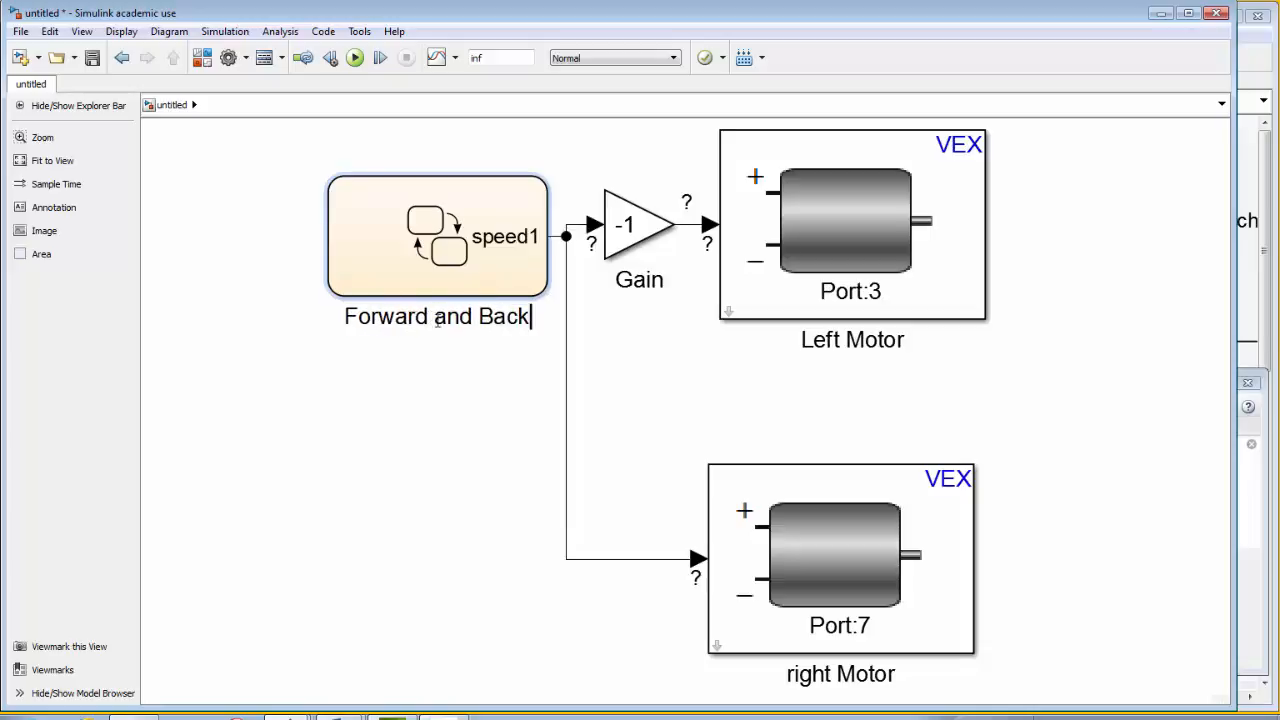
{"action": "left_click", "coordinate": [361, 268]}
{"action": "right_click", "coordinate": [361, 268]}
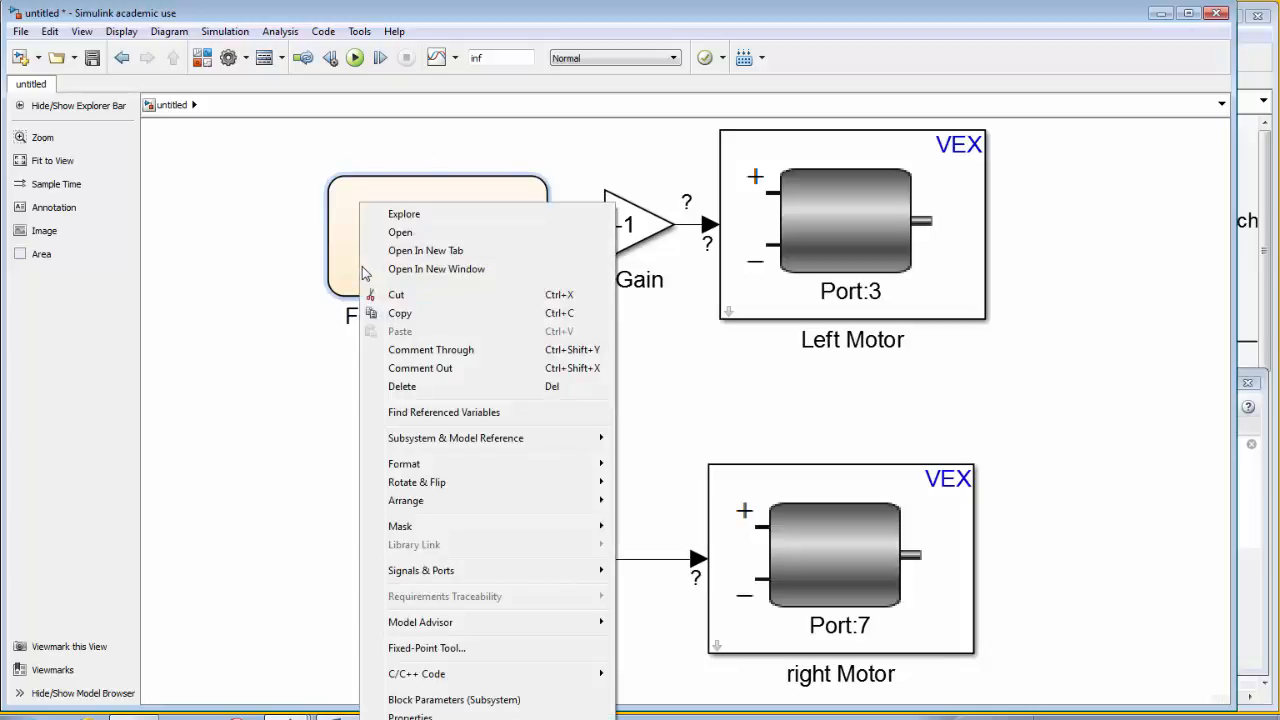
{"action": "mouse_move", "coordinate": [436, 466]}
{"action": "mouse_move", "coordinate": [652, 510]}
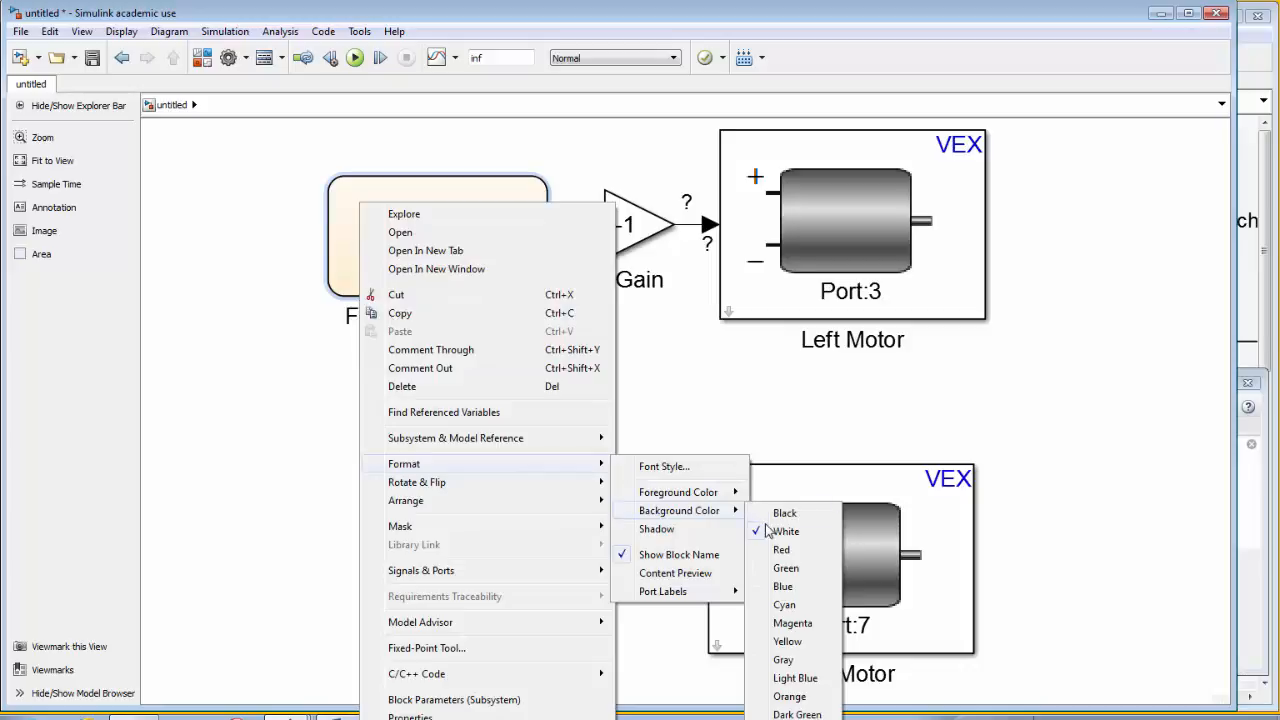
{"action": "left_click", "coordinate": [788, 568]}
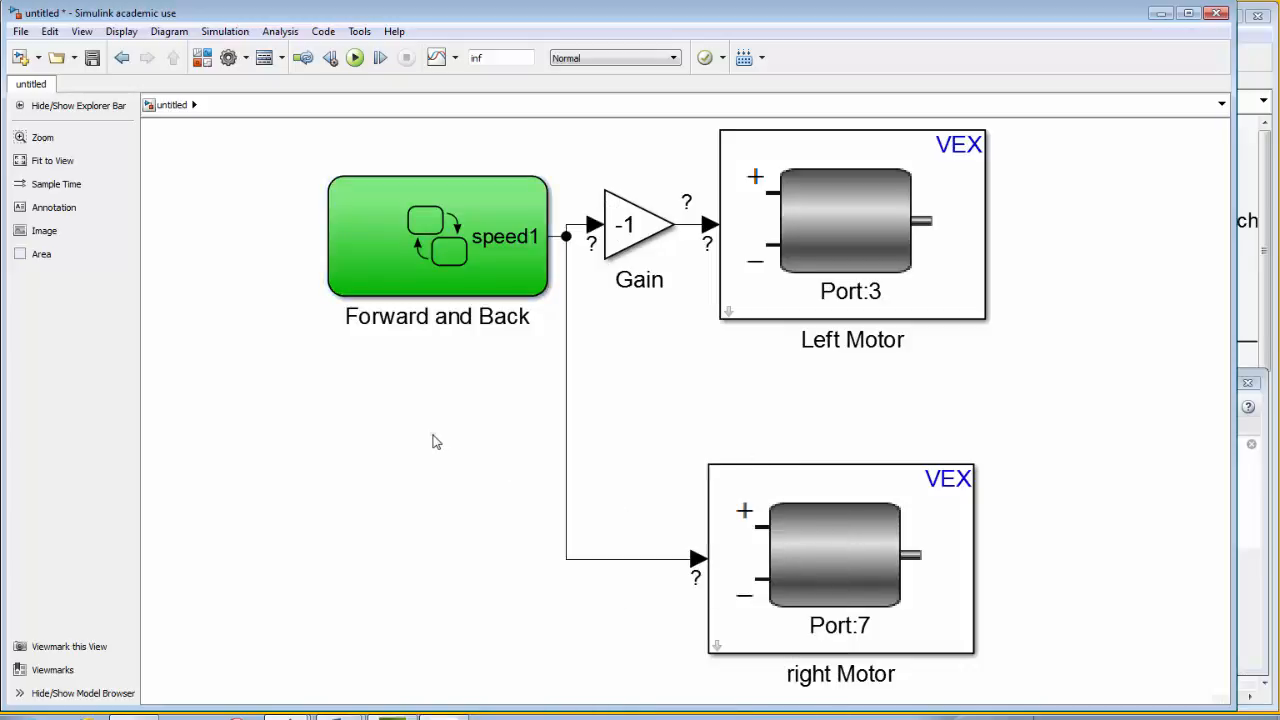